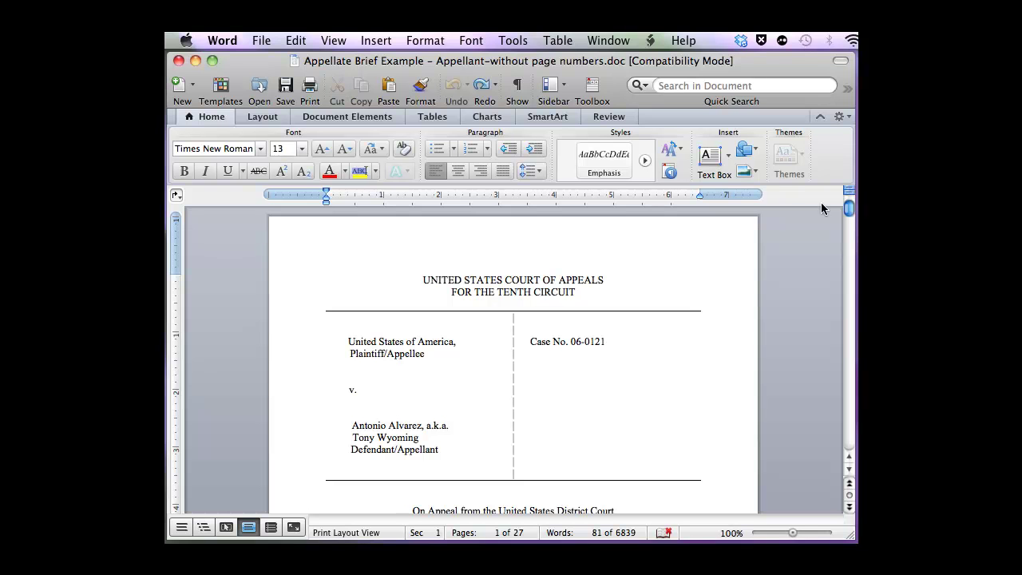
- Show the formatting marks and insert a next-page section break after "ATTORNEY FOR APPELLANT" at the end of the cover page
{"action": "left_click", "coordinate": [516, 88]}
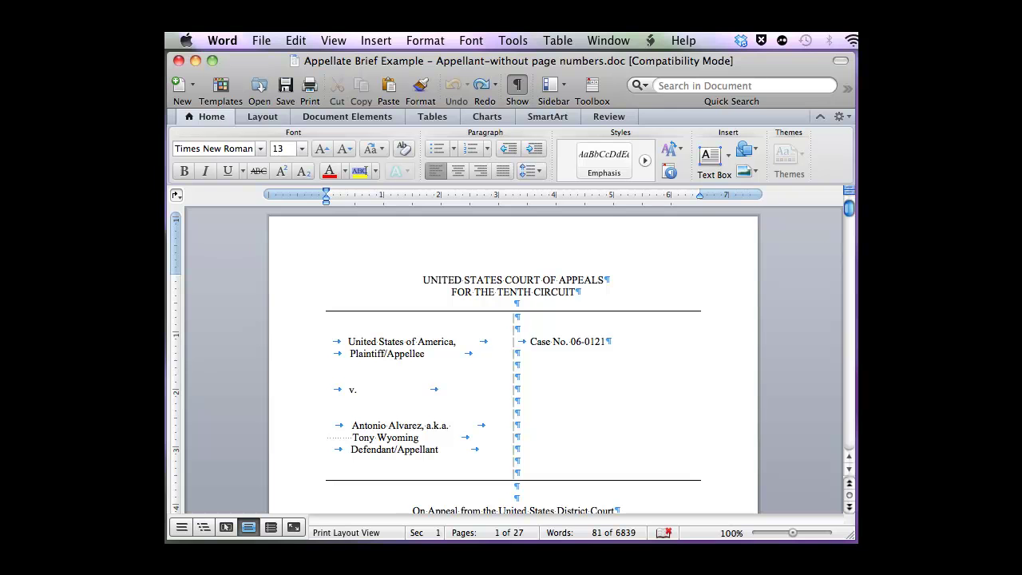
{"action": "left_click", "coordinate": [517, 486]}
{"action": "scroll", "coordinate": [511, 359], "scroll_direction": "down", "scroll_amount": 5}
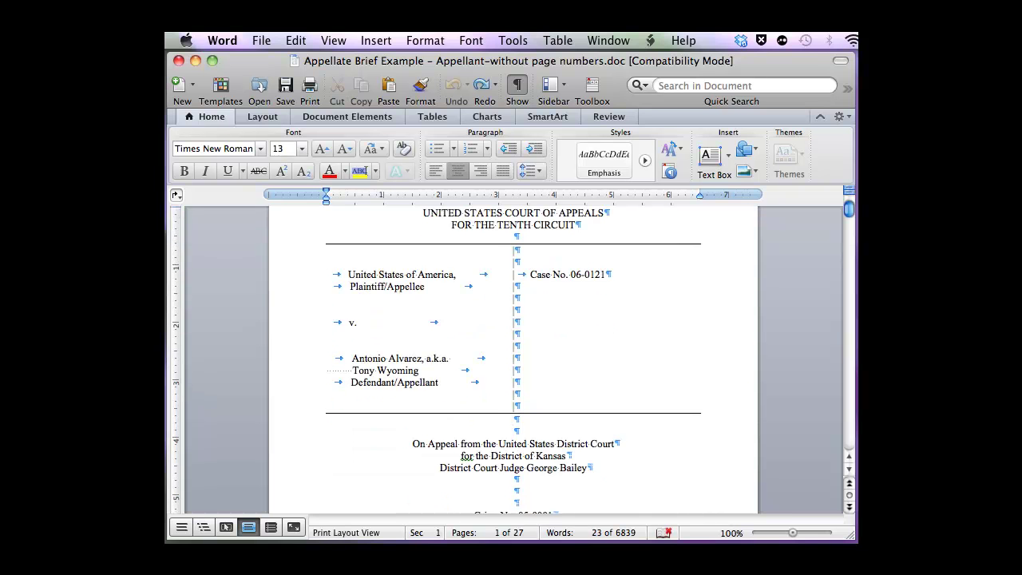
{"action": "scroll", "coordinate": [612, 375], "scroll_direction": "down", "scroll_amount": 7}
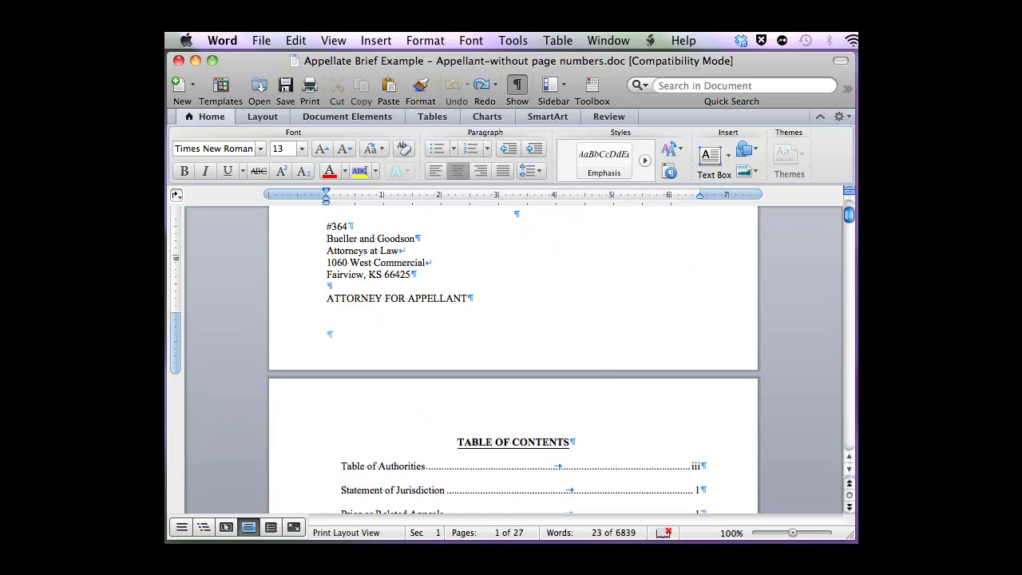
{"action": "left_click", "coordinate": [469, 298]}
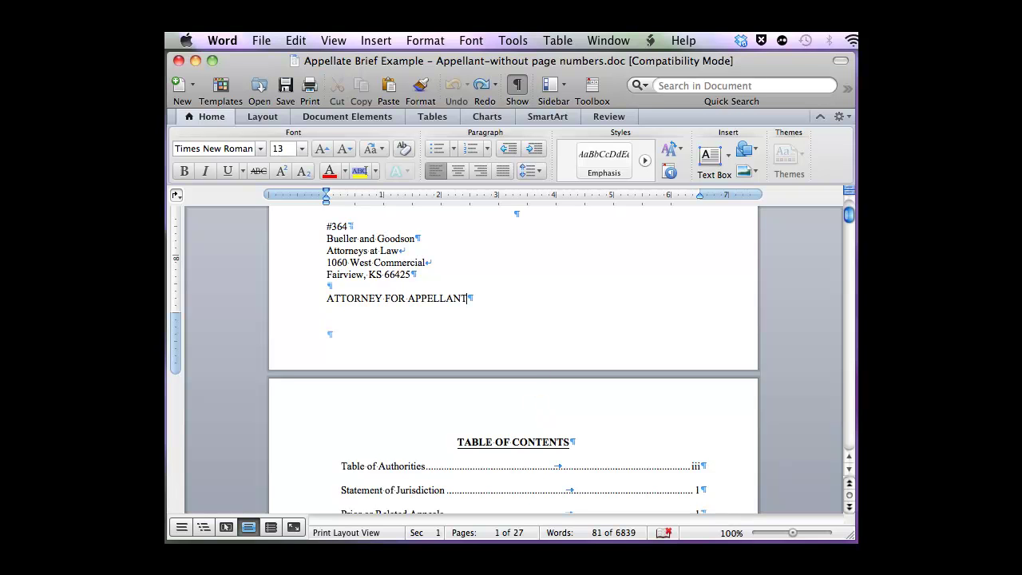
{"action": "left_click", "coordinate": [389, 42]}
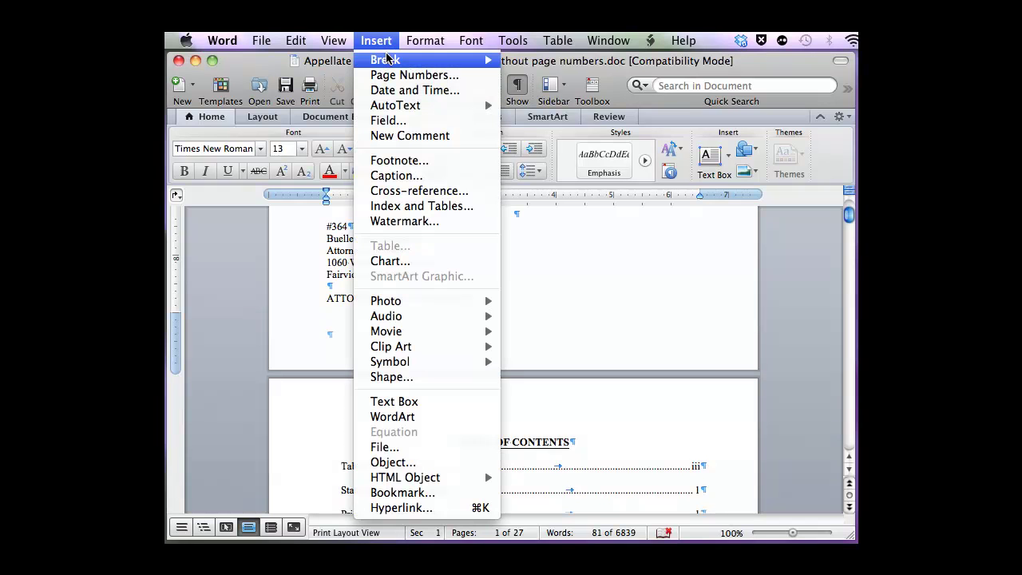
{"action": "mouse_move", "coordinate": [431, 60]}
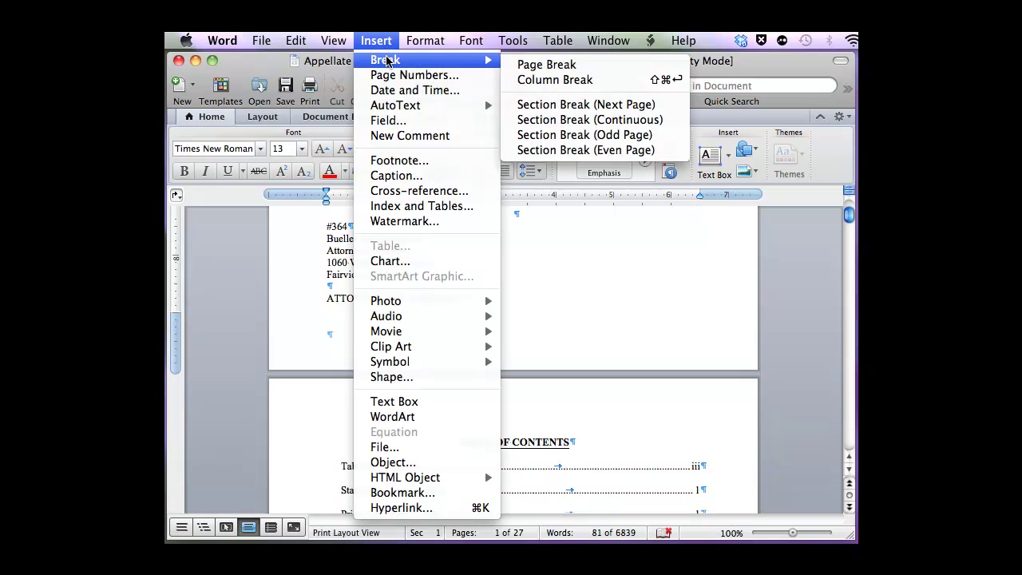
{"action": "left_click", "coordinate": [599, 107]}
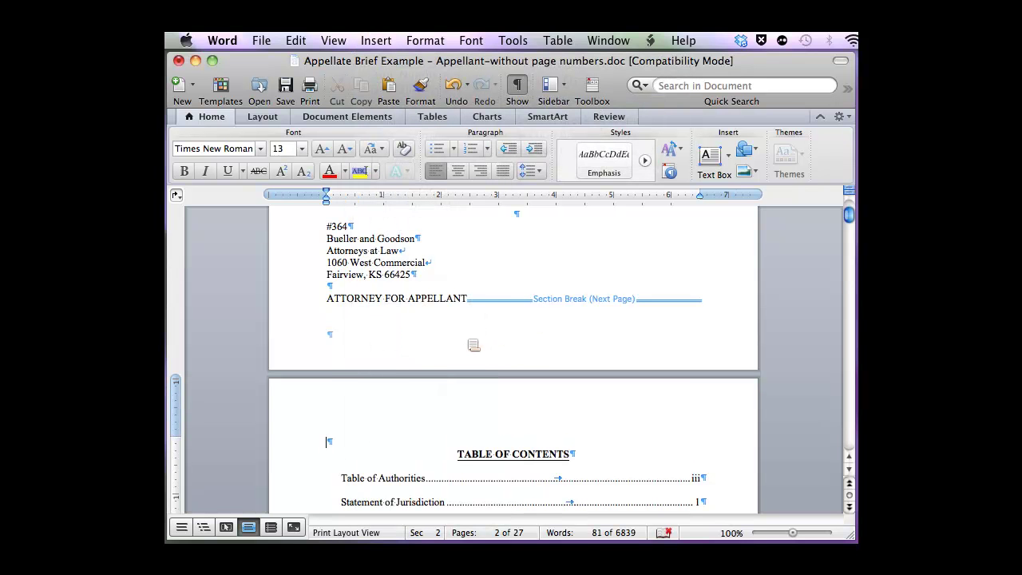
- Unlink the Section 2 footer from the previous section and leave footer editing
{"action": "double_click", "coordinate": [474, 345]}
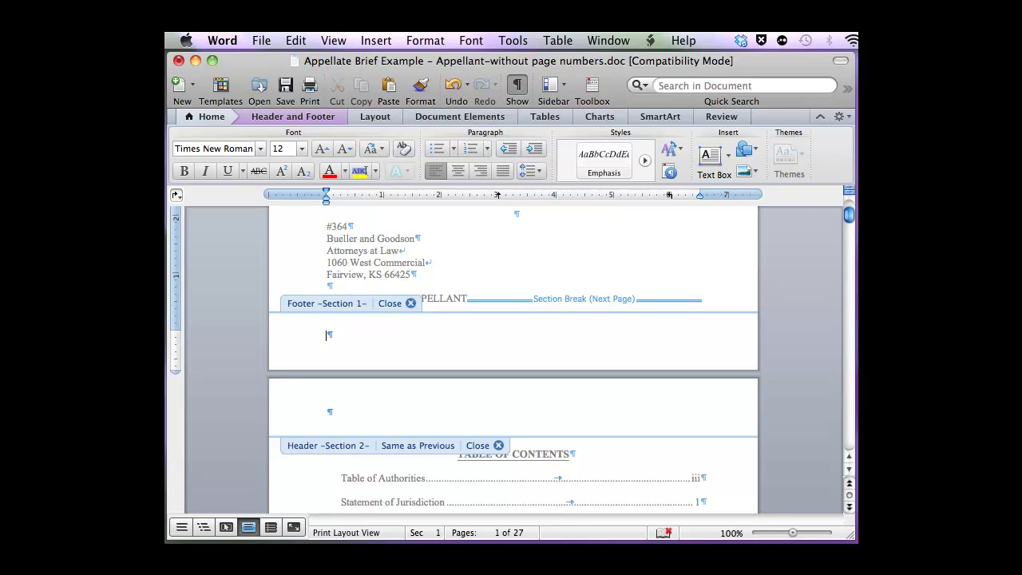
{"action": "scroll", "coordinate": [512, 356], "scroll_direction": "down", "scroll_amount": 10}
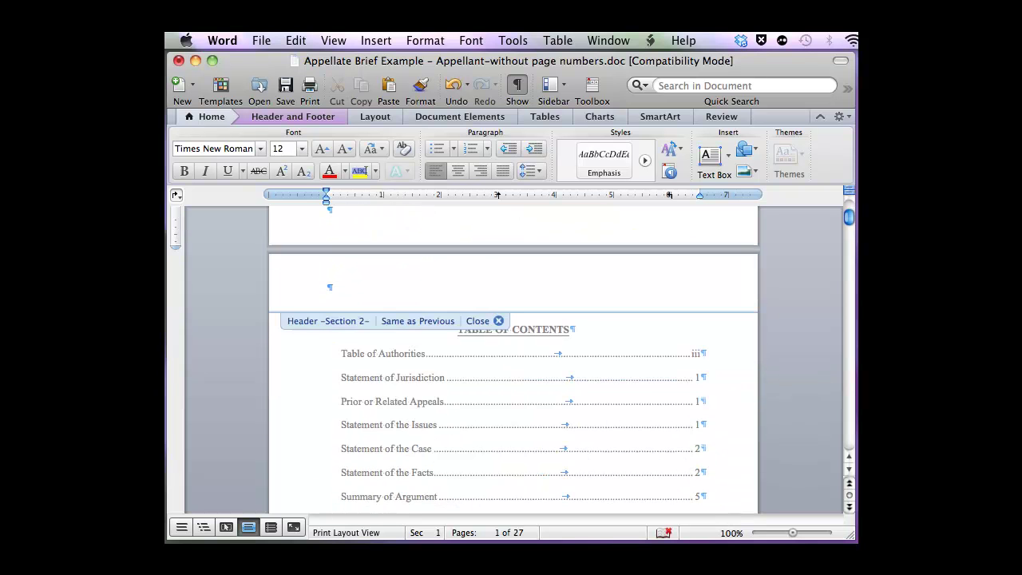
{"action": "scroll", "coordinate": [469, 463], "scroll_direction": "down", "scroll_amount": 6}
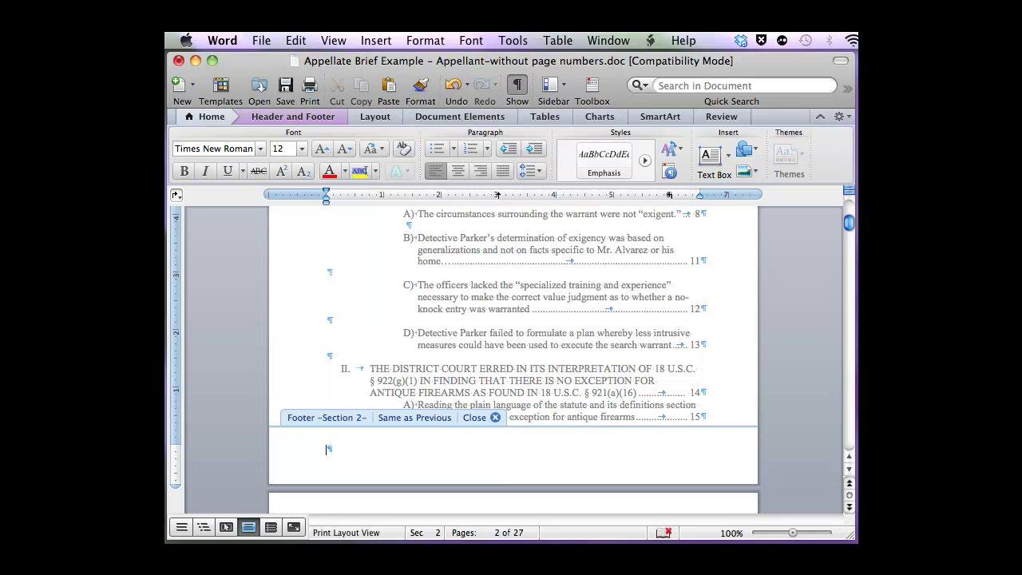
{"action": "left_click", "coordinate": [300, 118]}
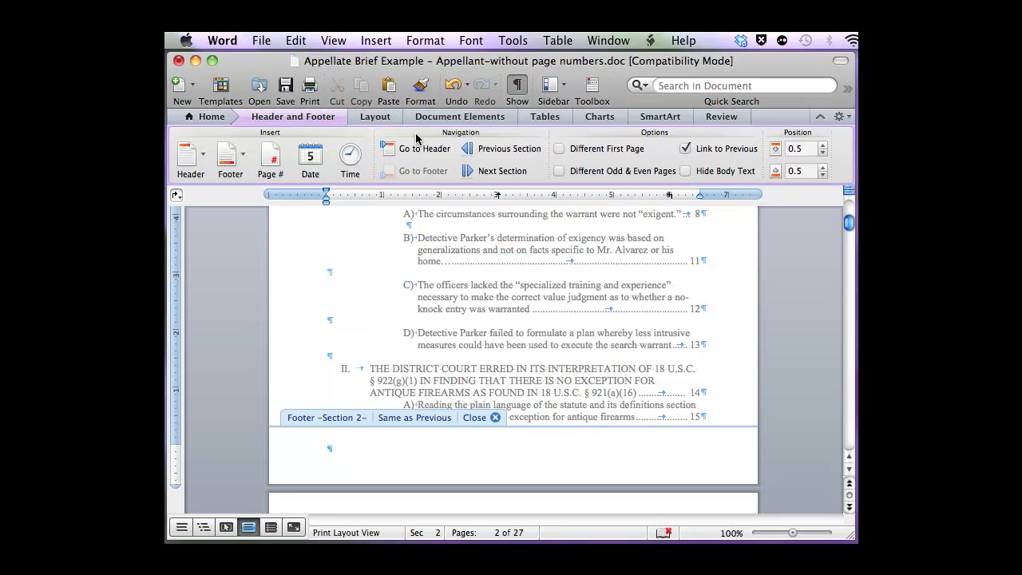
{"action": "left_click", "coordinate": [686, 150]}
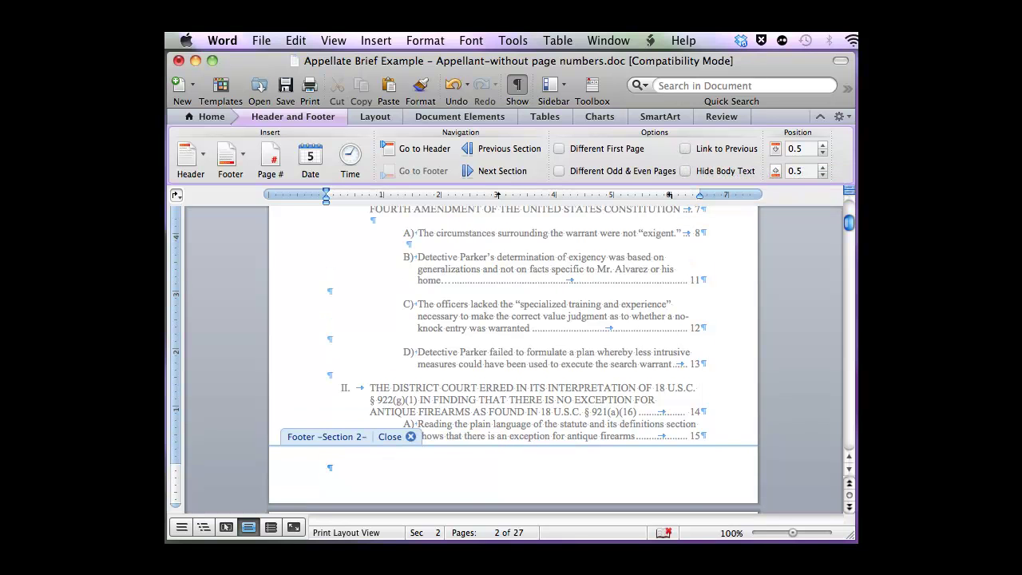
{"action": "left_click", "coordinate": [389, 436]}
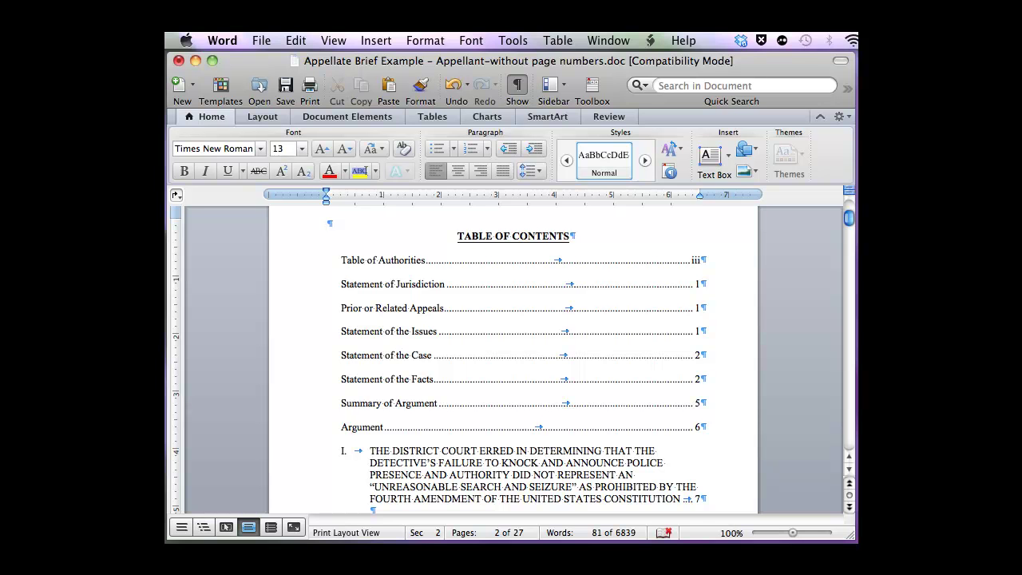
- Insert a next-page section break after the "16 C.J.S. Const. Law § 328" entry, just before the Statement of Jurisdiction
{"action": "scroll", "coordinate": [555, 359], "scroll_direction": "down", "scroll_amount": 15}
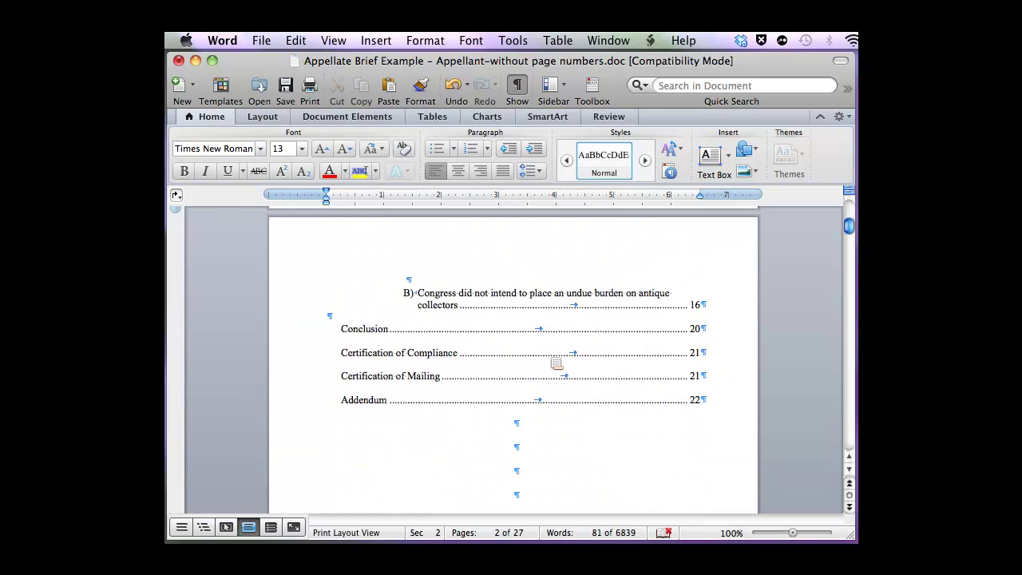
{"action": "scroll", "coordinate": [557, 365], "scroll_direction": "down", "scroll_amount": 15}
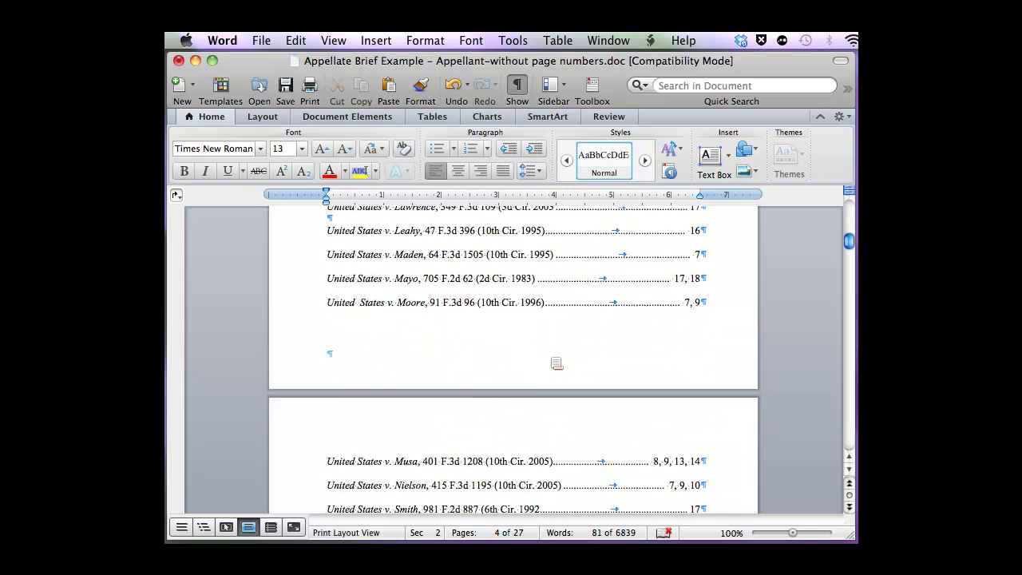
{"action": "scroll", "coordinate": [557, 365], "scroll_direction": "down", "scroll_amount": 10}
{"action": "scroll", "coordinate": [557, 364], "scroll_direction": "up", "scroll_amount": 5}
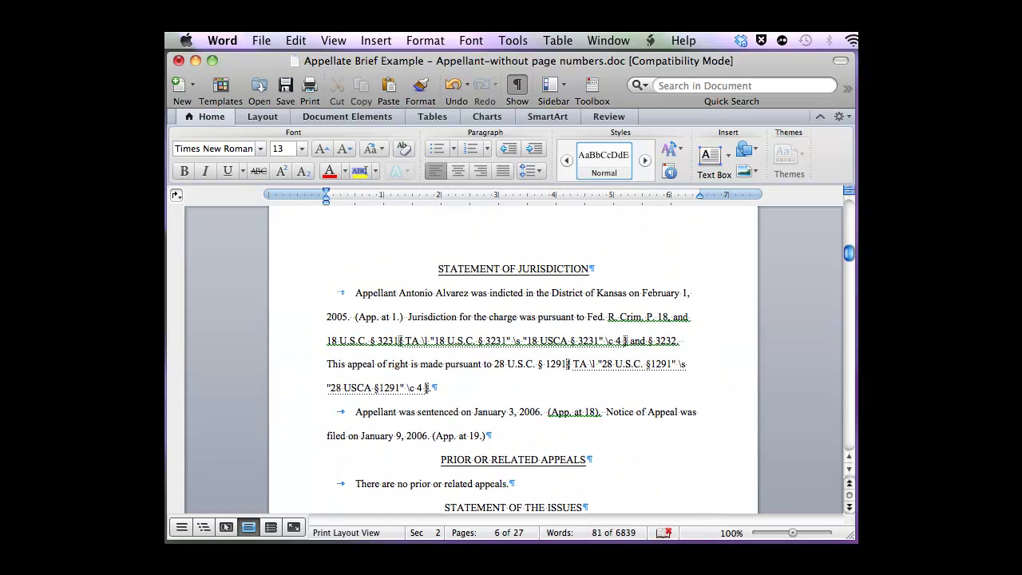
{"action": "scroll", "coordinate": [557, 364], "scroll_direction": "up", "scroll_amount": 4}
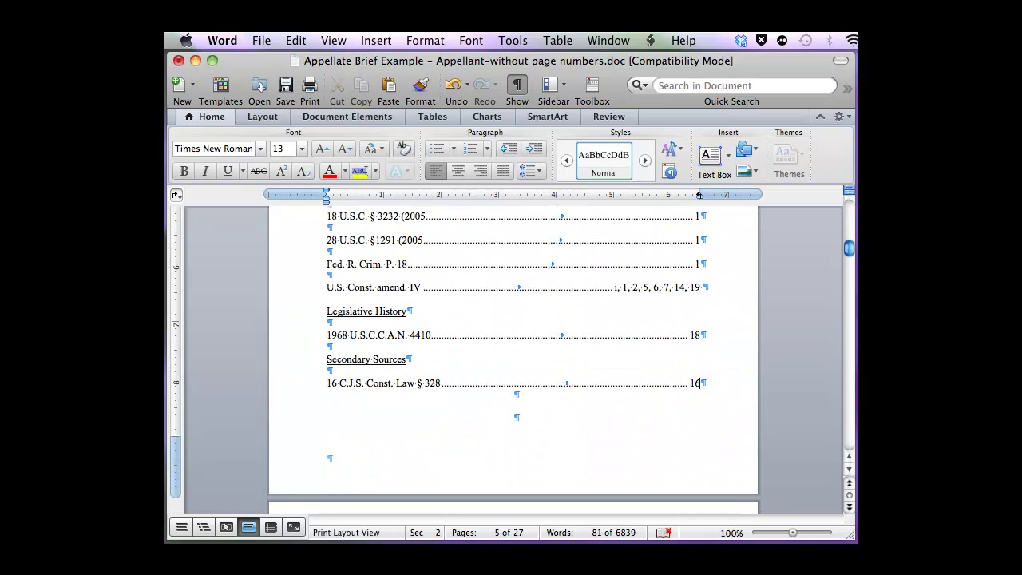
{"action": "left_click", "coordinate": [375, 41]}
{"action": "mouse_move", "coordinate": [376, 62]}
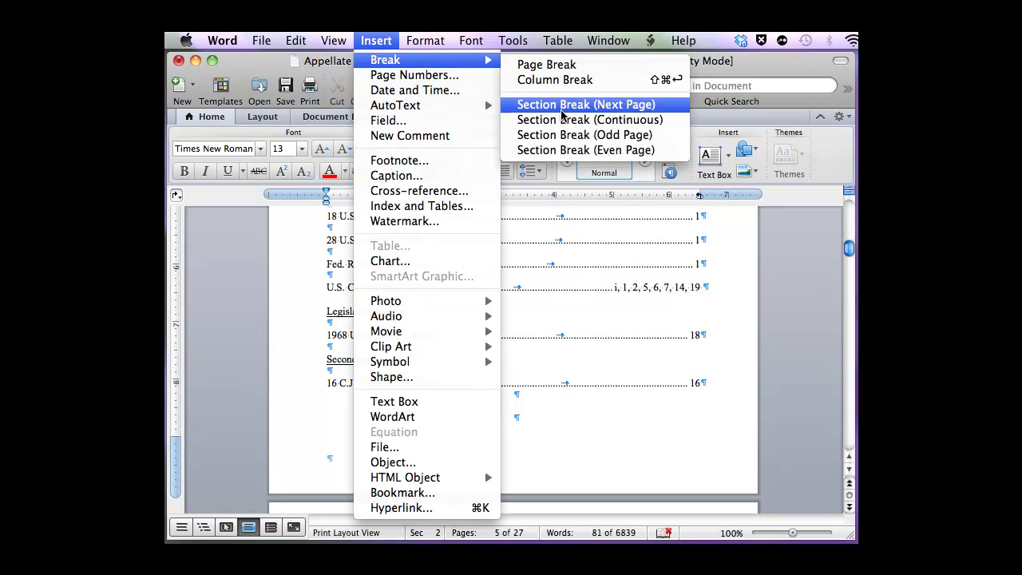
{"action": "left_click", "coordinate": [563, 112]}
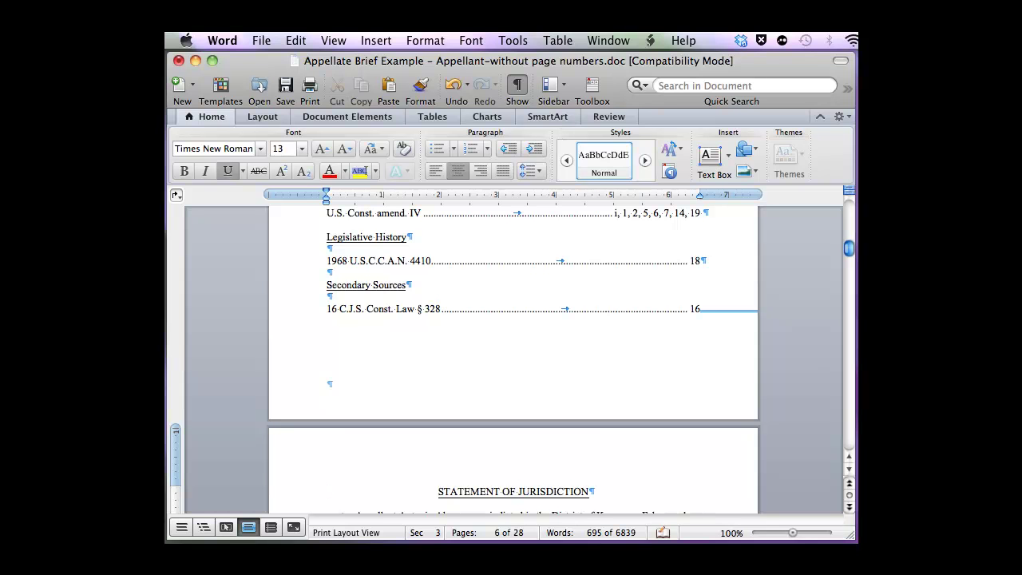
- Unlink the Section 3 footer from the previous section and leave footer editing
{"action": "double_click", "coordinate": [523, 397]}
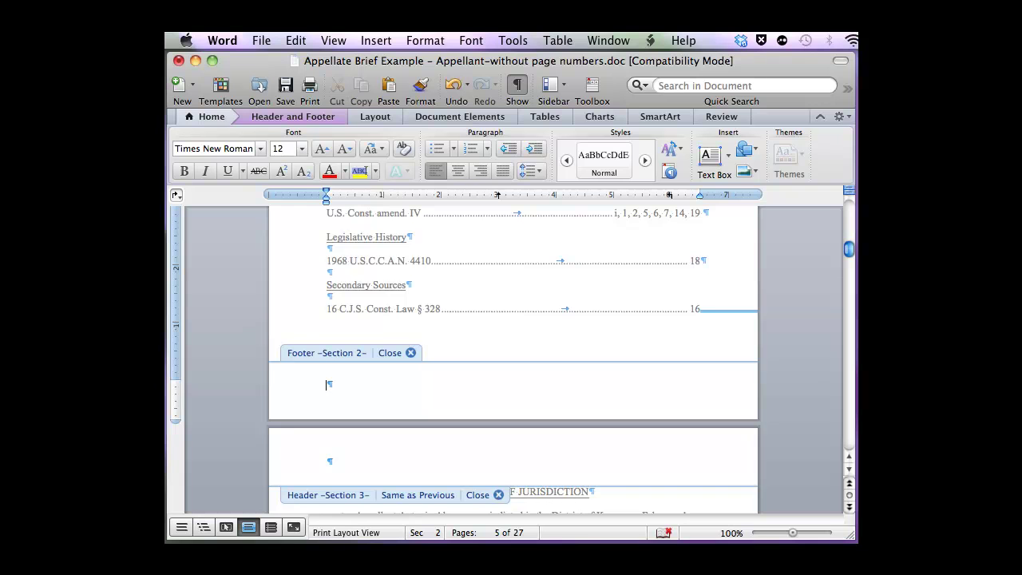
{"action": "scroll", "coordinate": [513, 360], "scroll_direction": "down", "scroll_amount": 4}
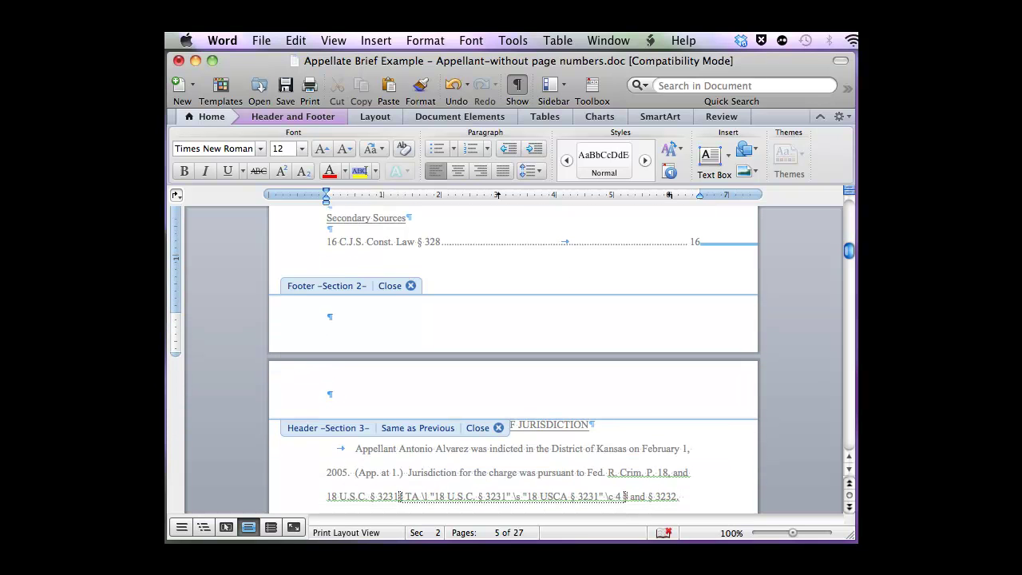
{"action": "scroll", "coordinate": [512, 360], "scroll_direction": "down", "scroll_amount": 20}
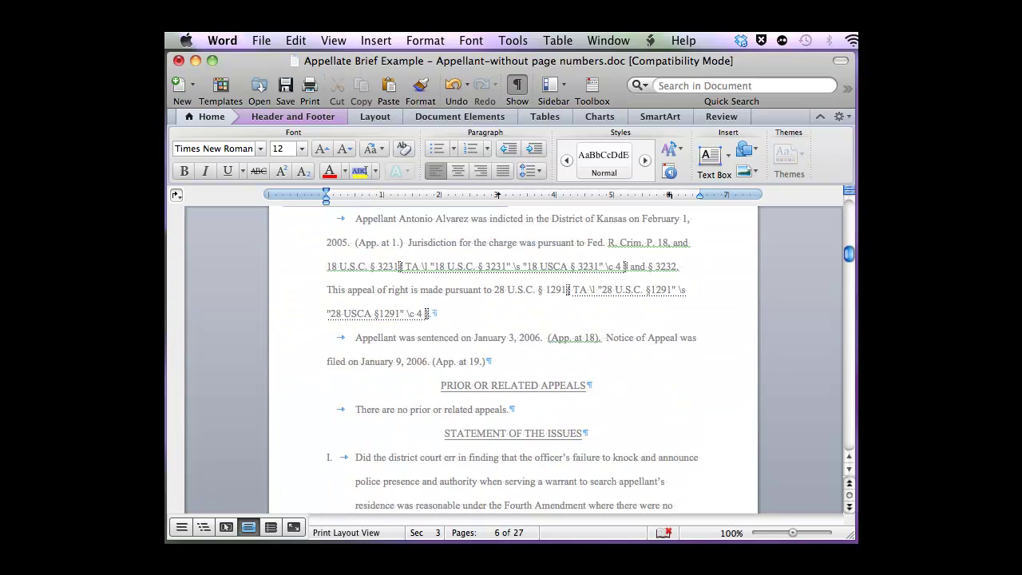
{"action": "scroll", "coordinate": [512, 359], "scroll_direction": "down", "scroll_amount": 3}
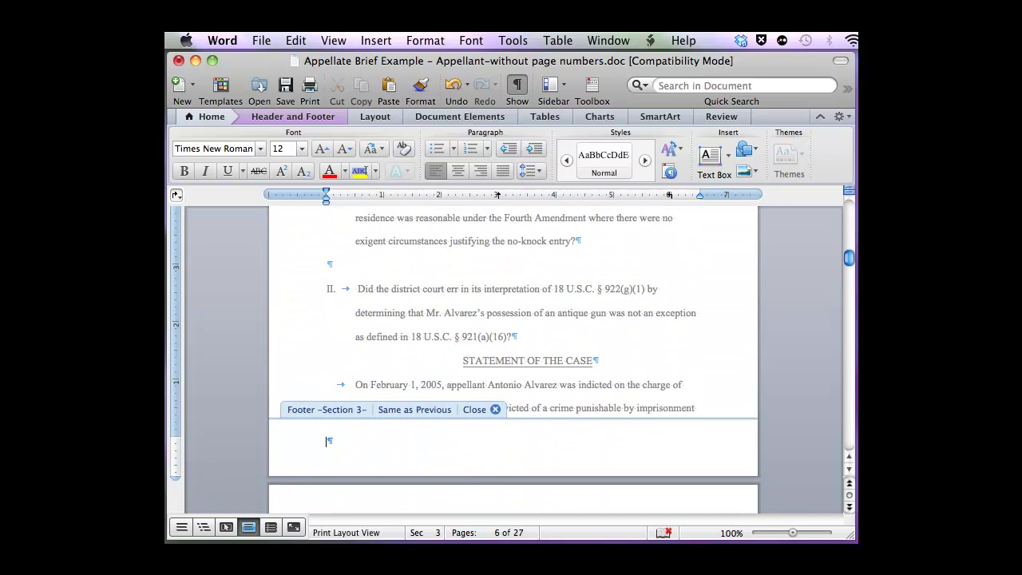
{"action": "left_click", "coordinate": [323, 119]}
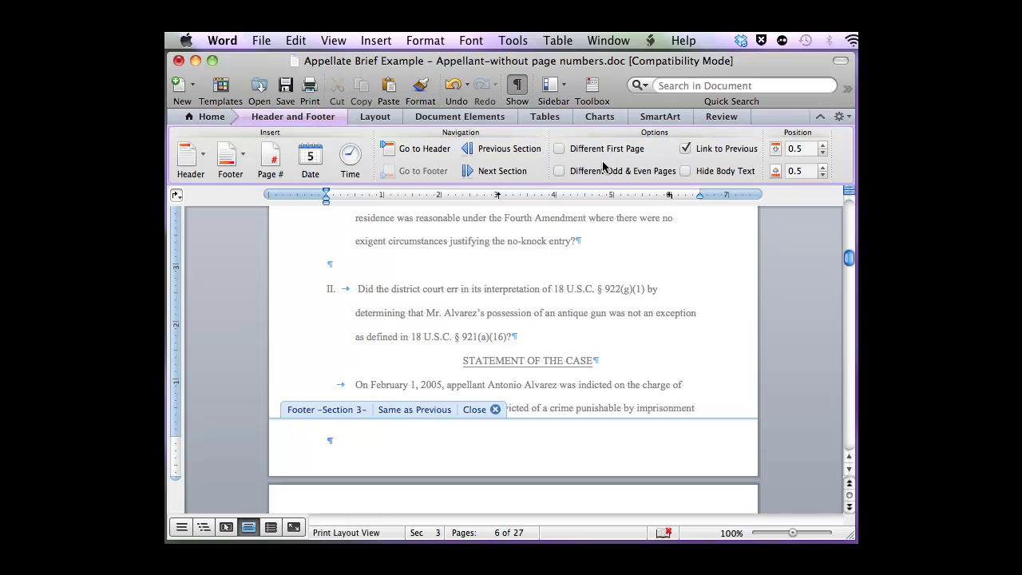
{"action": "left_click", "coordinate": [685, 150]}
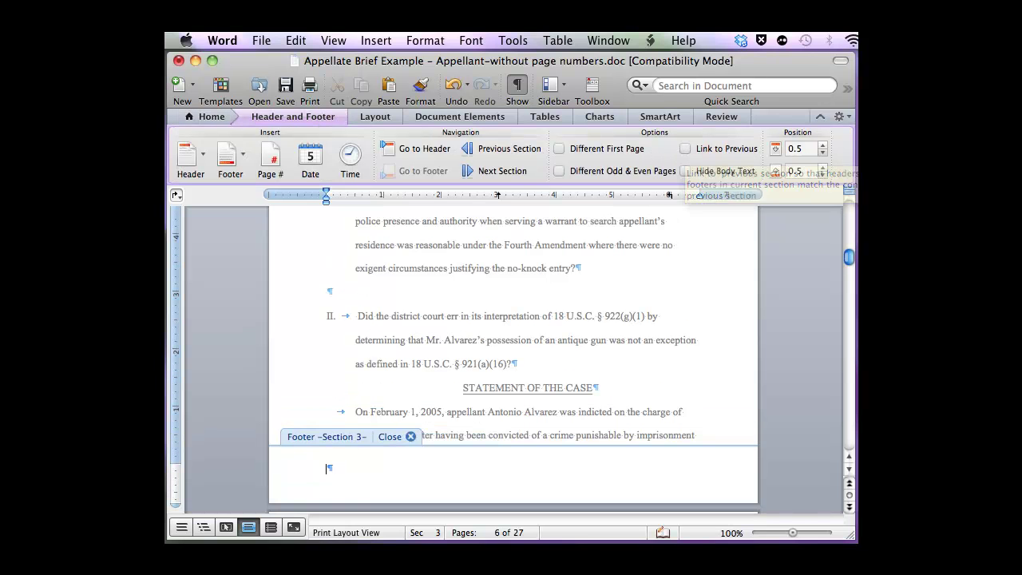
{"action": "left_click", "coordinate": [391, 436]}
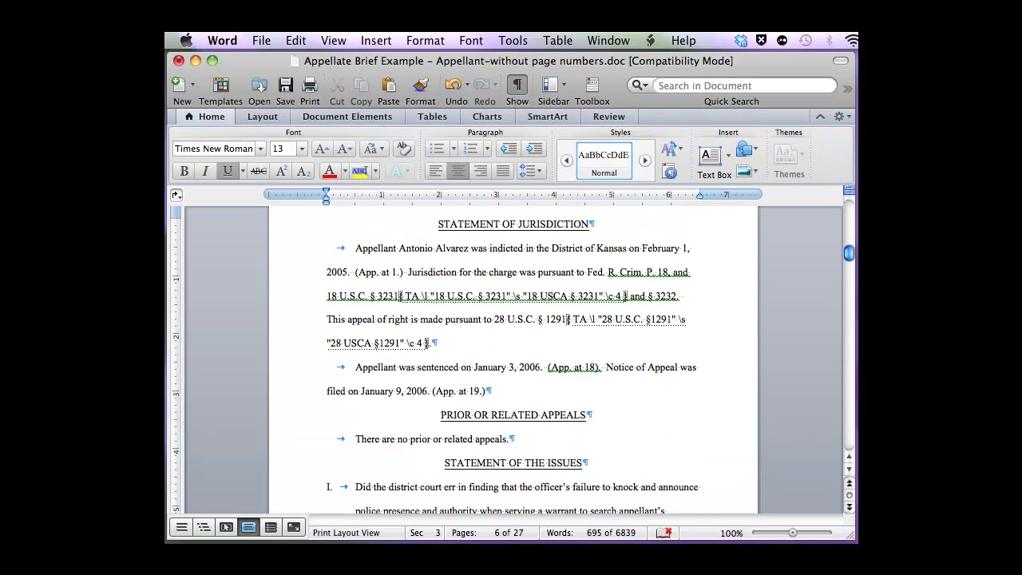
- Set up page numbers for the Table of Contents section in the footer with Center alignment
{"action": "scroll", "coordinate": [511, 360], "scroll_direction": "up", "scroll_amount": 10}
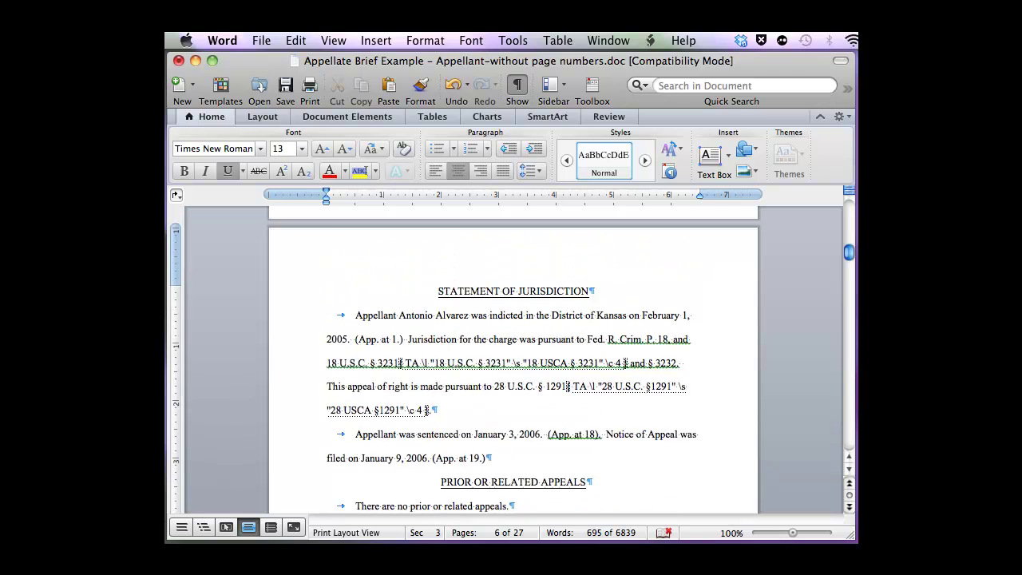
{"action": "scroll", "coordinate": [511, 359], "scroll_direction": "up", "scroll_amount": 15}
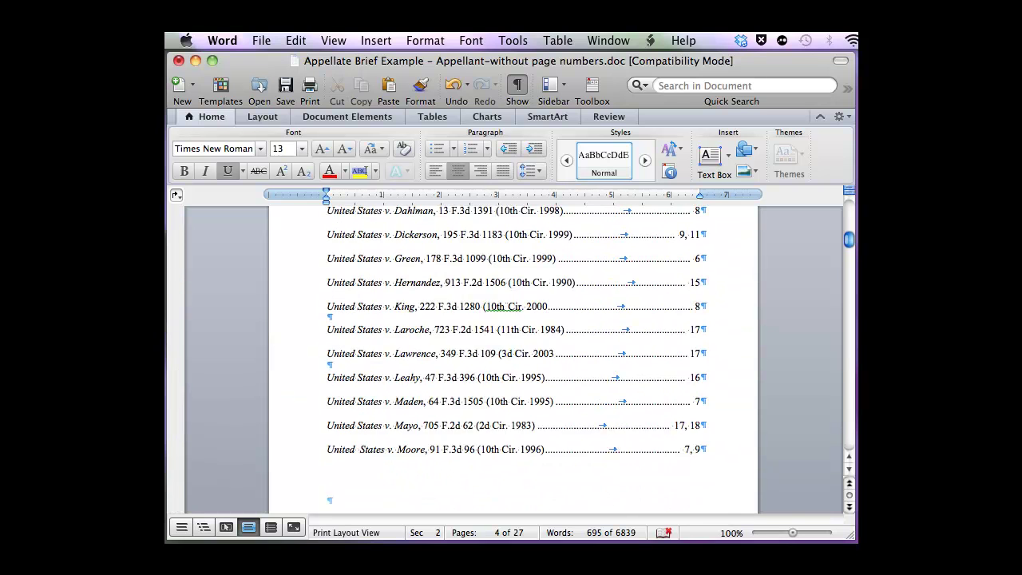
{"action": "scroll", "coordinate": [511, 360], "scroll_direction": "up", "scroll_amount": 10}
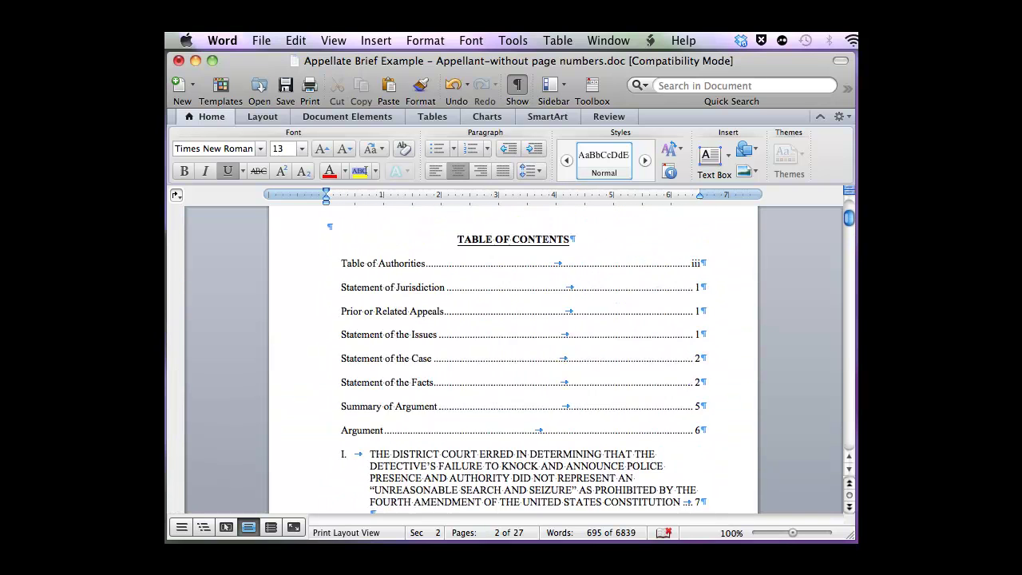
{"action": "left_click", "coordinate": [383, 263]}
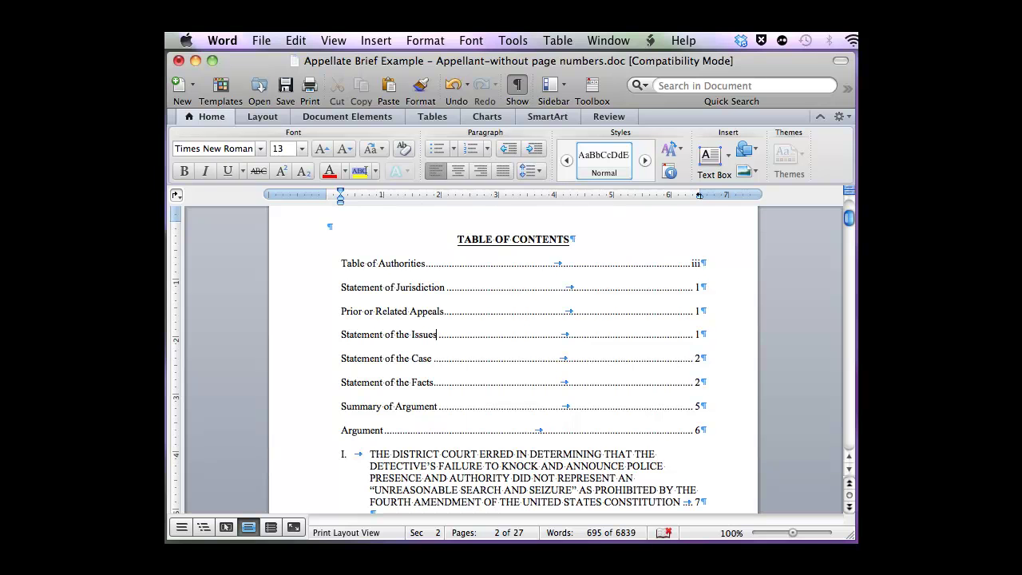
{"action": "left_click", "coordinate": [377, 41]}
{"action": "left_click", "coordinate": [387, 75]}
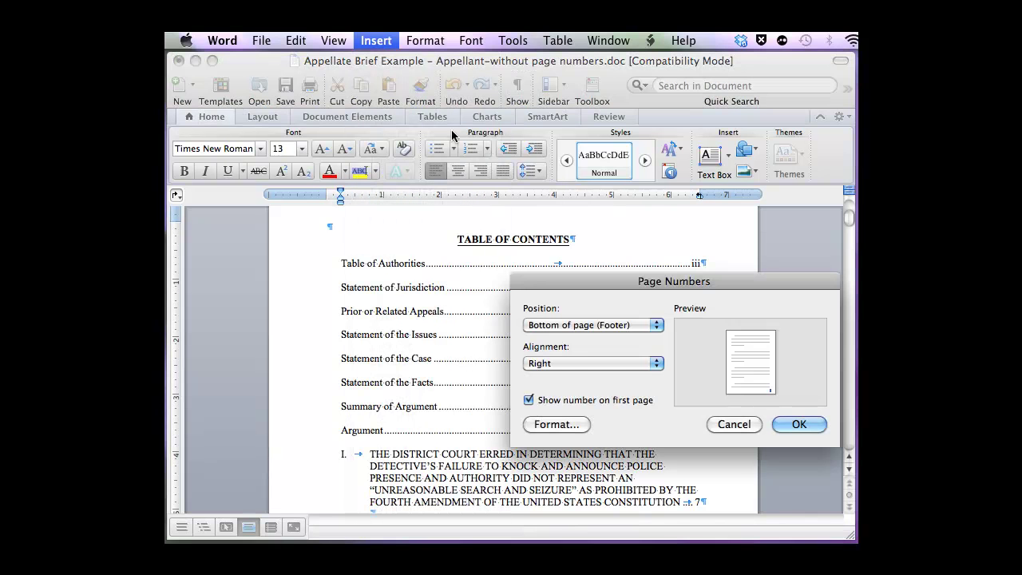
{"action": "left_click", "coordinate": [657, 364]}
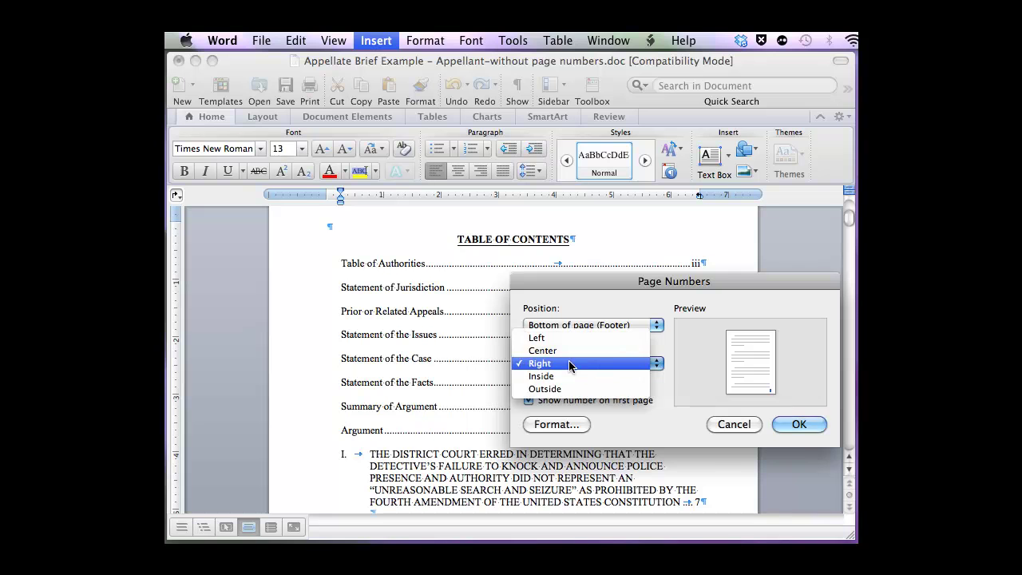
{"action": "left_click", "coordinate": [570, 351]}
- Set the tables section's page number format to "i, ii, iii, ..." starting at i and apply the page numbers
{"action": "left_click", "coordinate": [569, 424]}
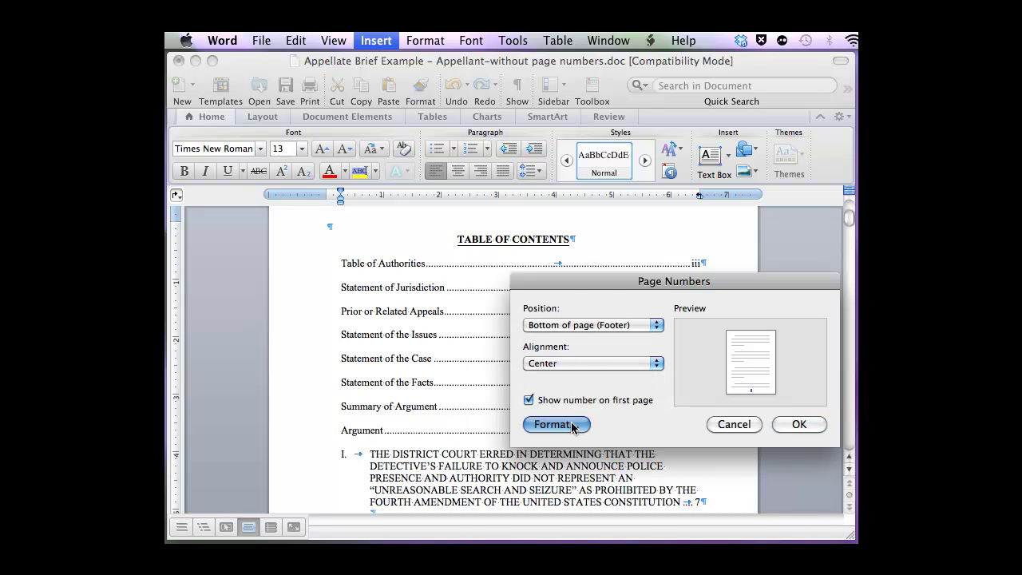
{"action": "left_click", "coordinate": [784, 265]}
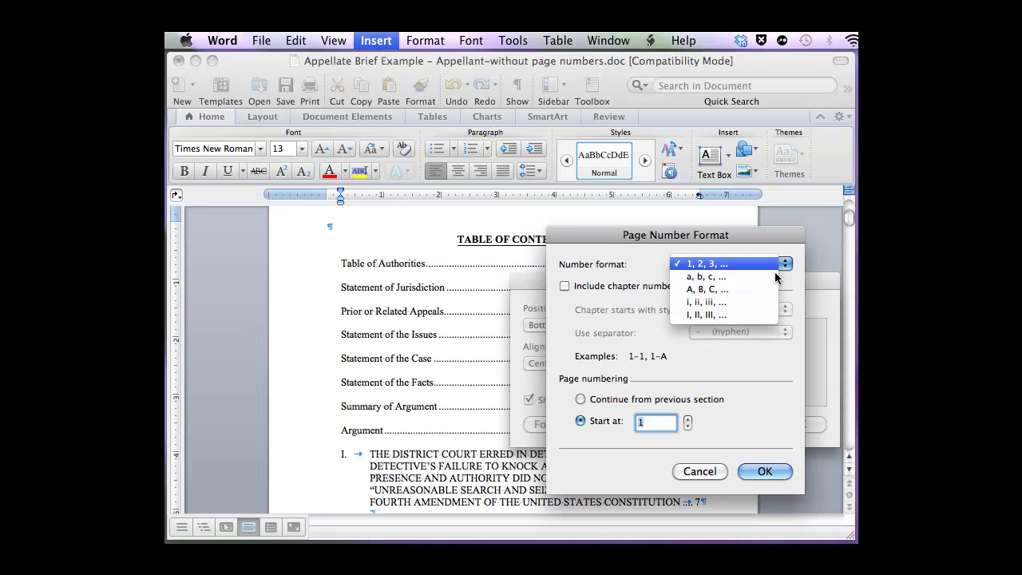
{"action": "left_click", "coordinate": [721, 306]}
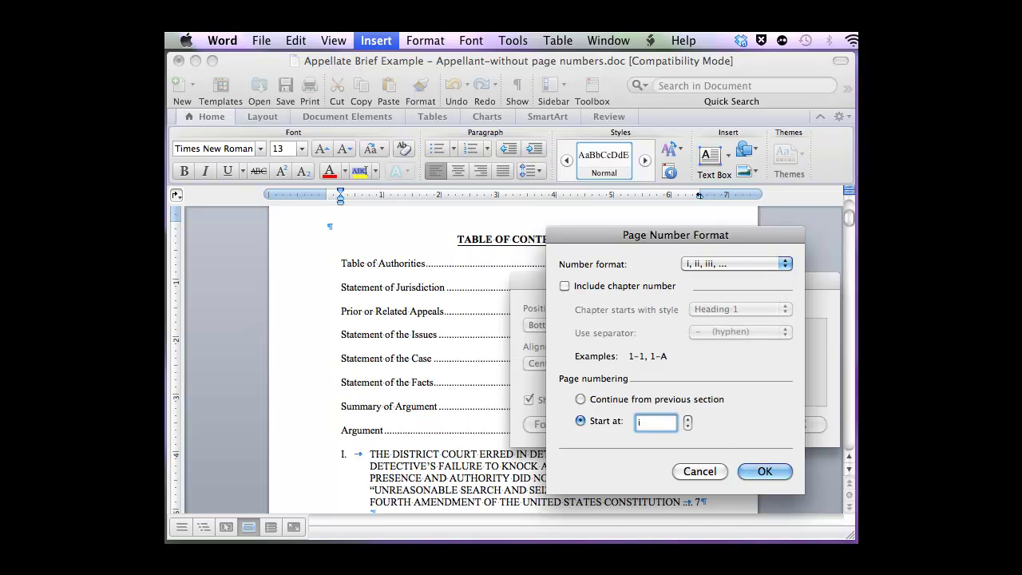
{"action": "left_click", "coordinate": [761, 472]}
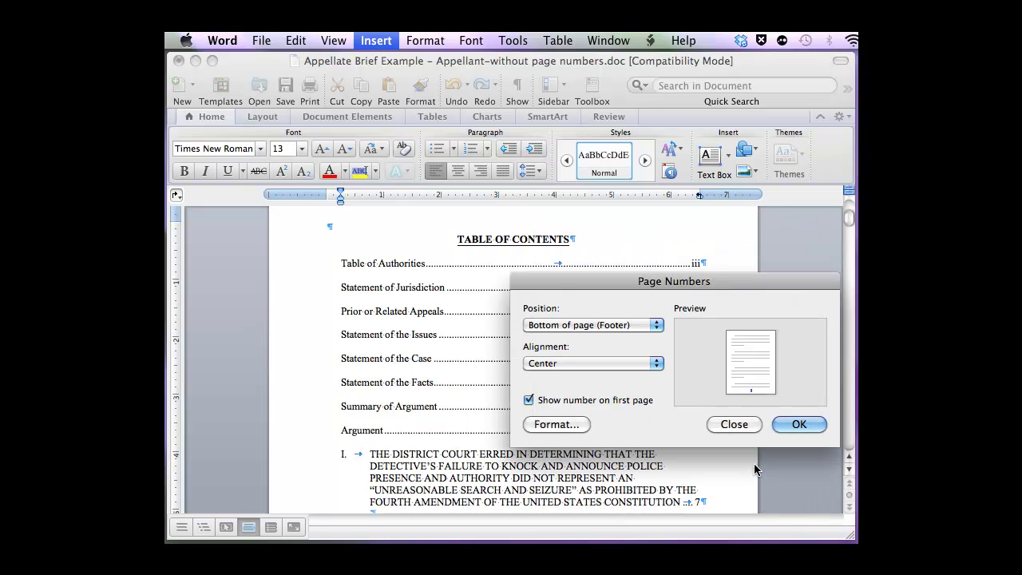
{"action": "left_click", "coordinate": [799, 425]}
- Set up page numbers for the Statement of Jurisdiction section at the bottom of the page with Center alignment
{"action": "scroll", "coordinate": [511, 389], "scroll_direction": "down", "scroll_amount": 10}
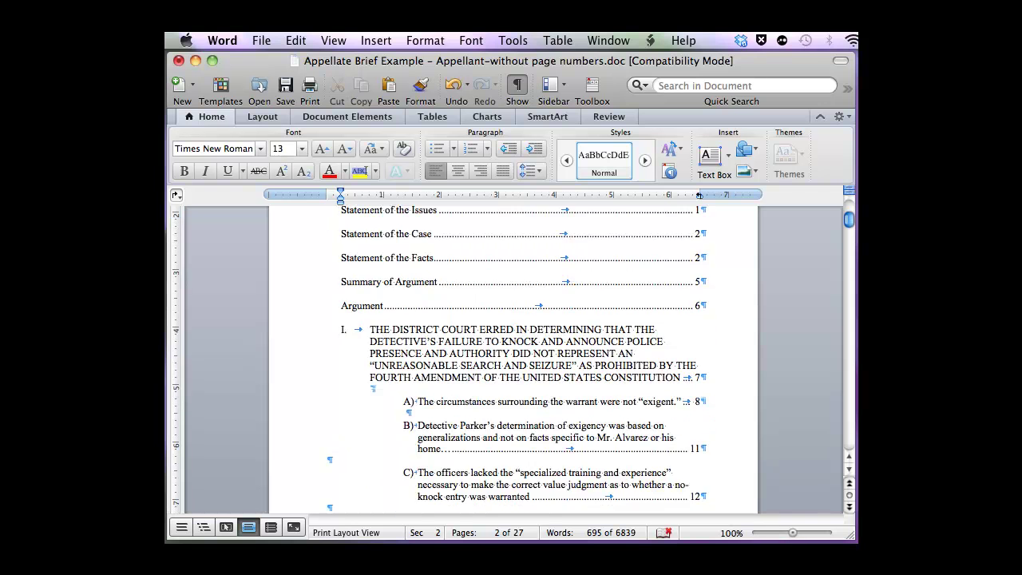
{"action": "scroll", "coordinate": [565, 397], "scroll_direction": "down", "scroll_amount": 10}
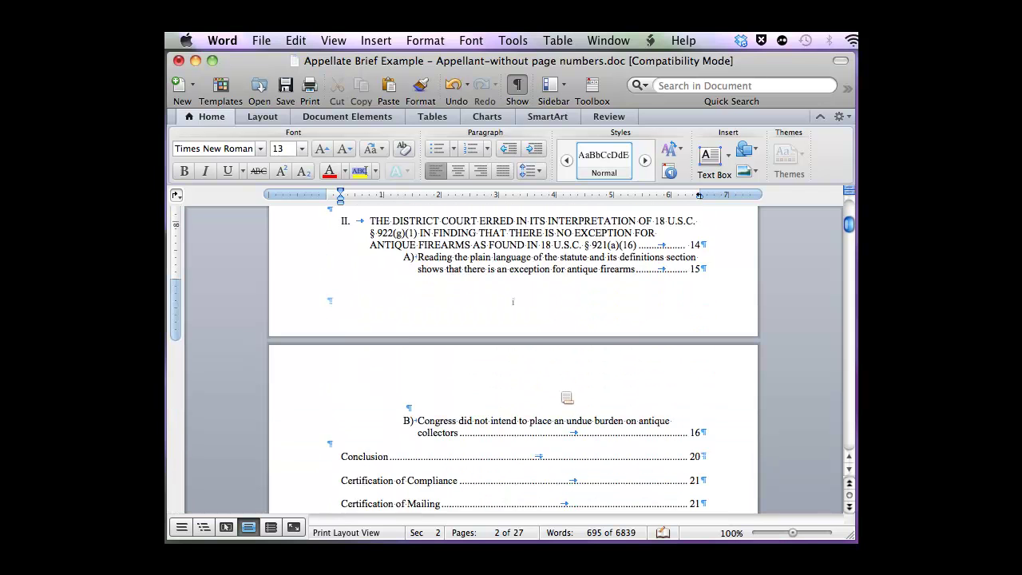
{"action": "scroll", "coordinate": [563, 397], "scroll_direction": "down", "scroll_amount": 8}
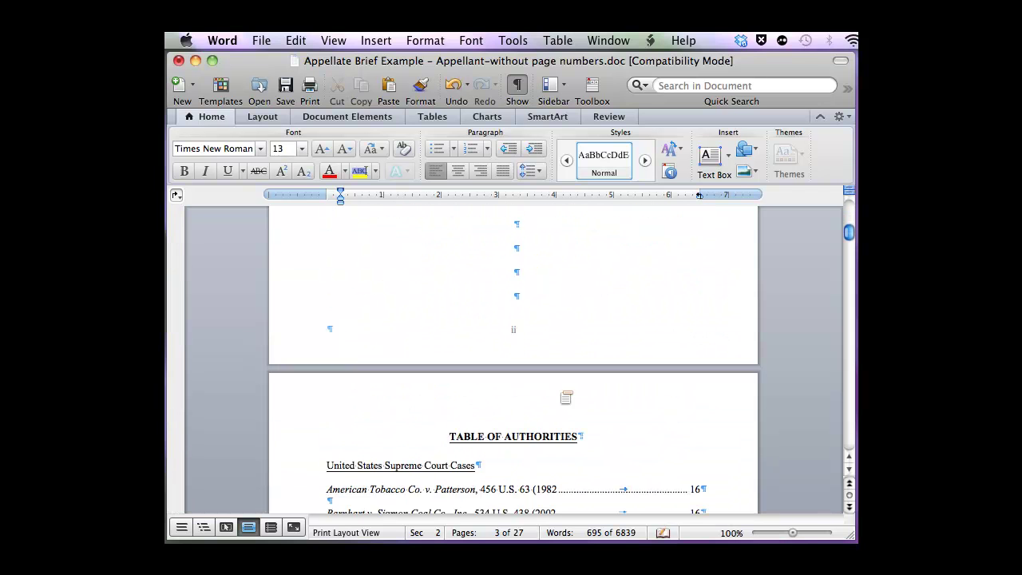
{"action": "scroll", "coordinate": [513, 359], "scroll_direction": "down", "scroll_amount": 5}
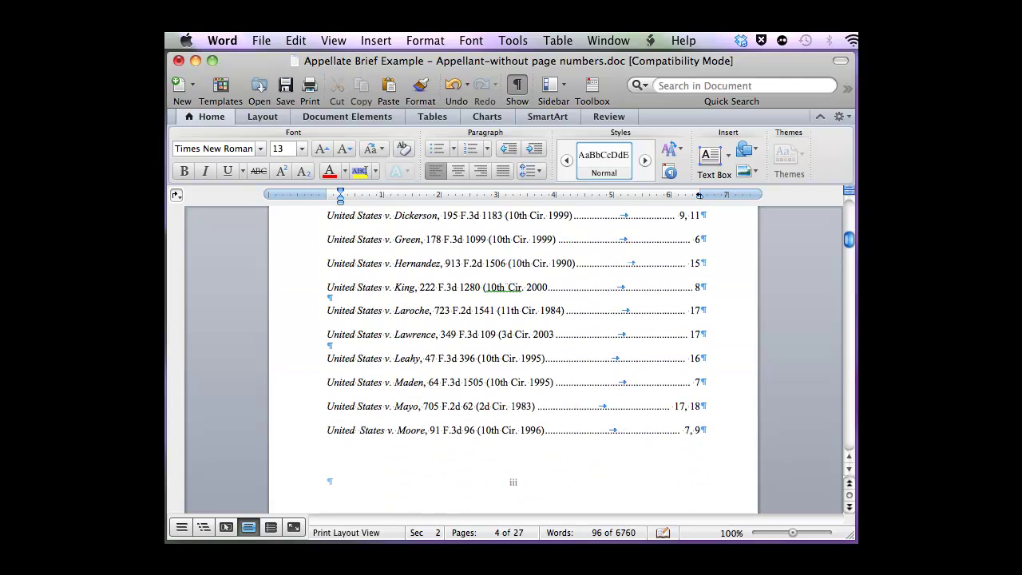
{"action": "scroll", "coordinate": [560, 389], "scroll_direction": "down", "scroll_amount": 12}
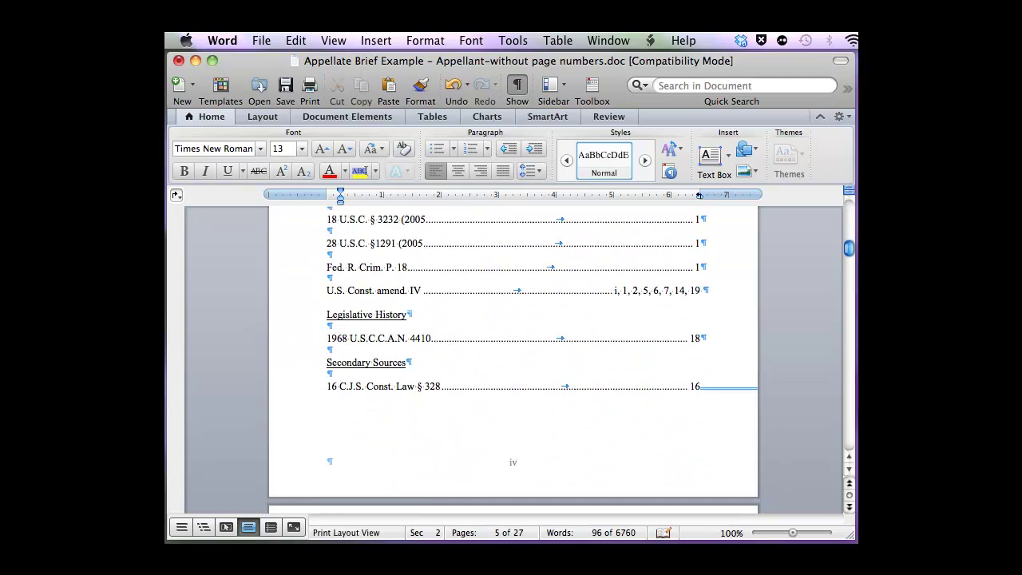
{"action": "scroll", "coordinate": [562, 377], "scroll_direction": "down", "scroll_amount": 5}
{"action": "left_click", "coordinate": [561, 377]}
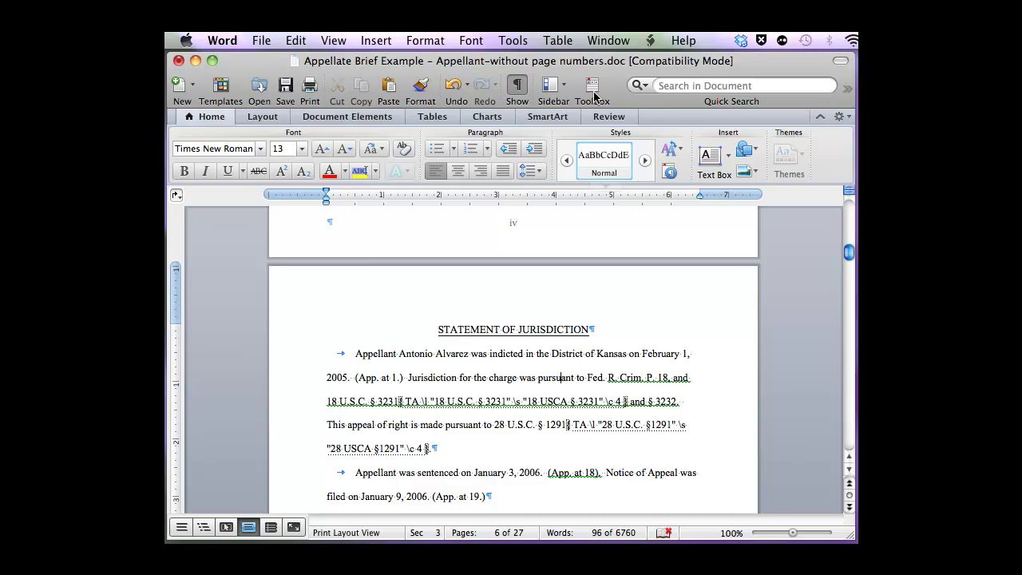
{"action": "left_click", "coordinate": [376, 41]}
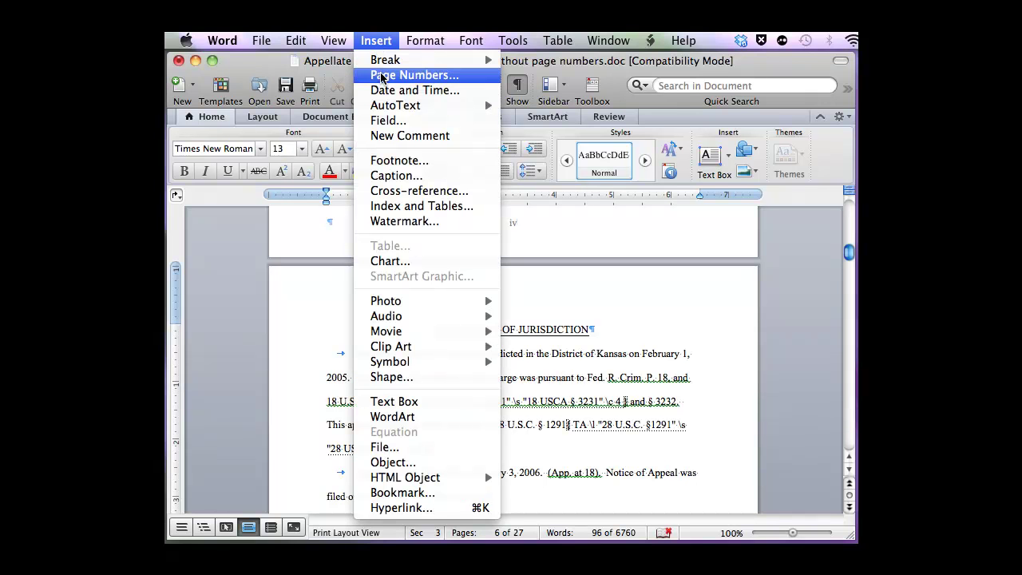
{"action": "left_click", "coordinate": [381, 76]}
{"action": "left_click", "coordinate": [614, 365]}
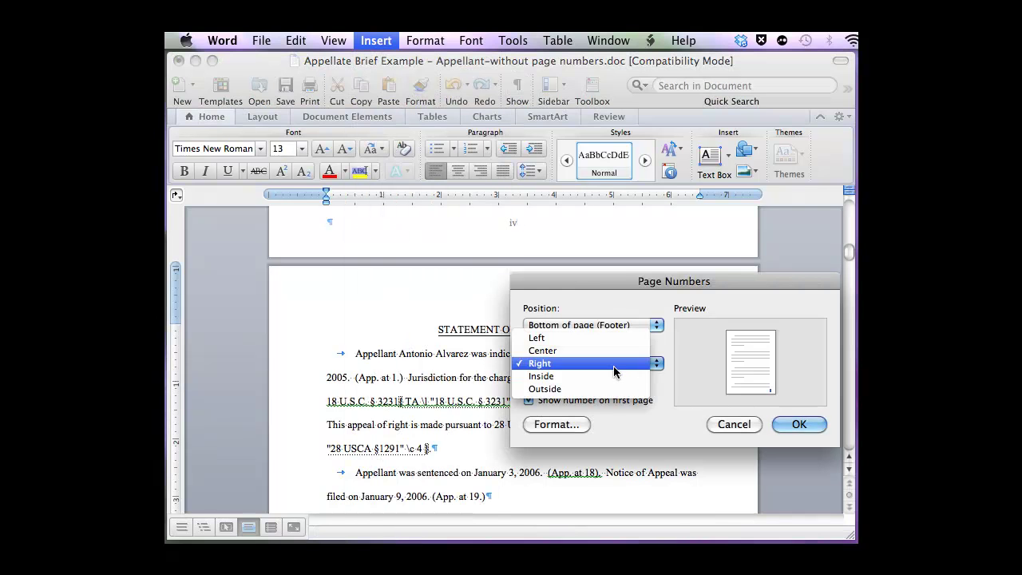
{"action": "left_click", "coordinate": [588, 354]}
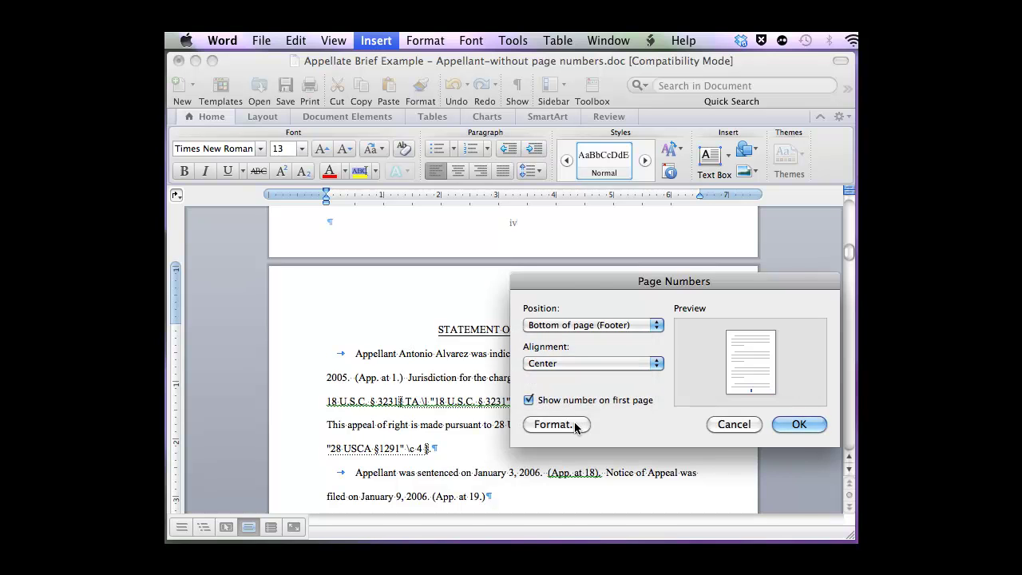
- Accept the "1, 2, 3, ..." number format starting at 1 for Section 3 and insert its page numbers
{"action": "left_click", "coordinate": [577, 425]}
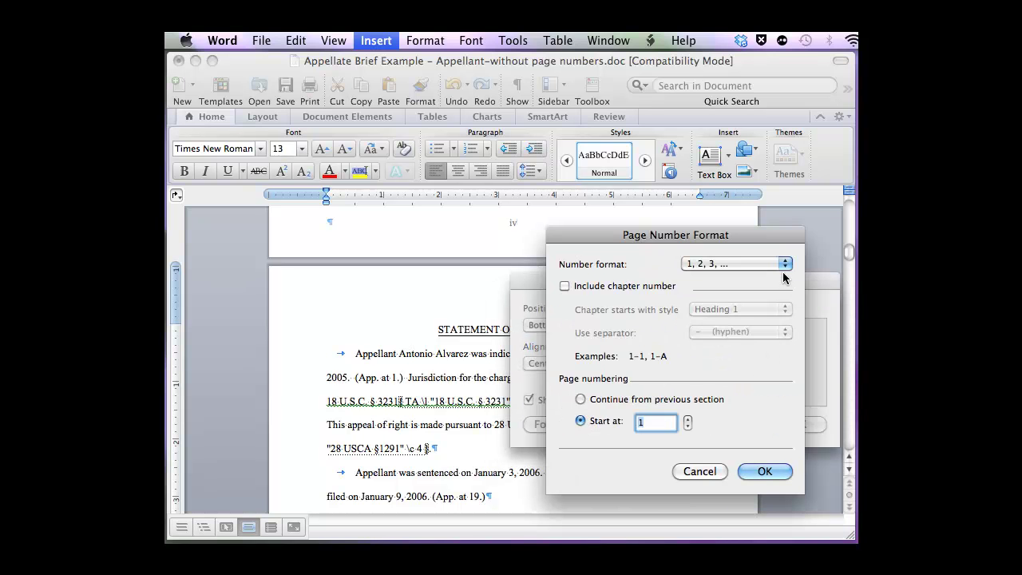
{"action": "left_click", "coordinate": [762, 469]}
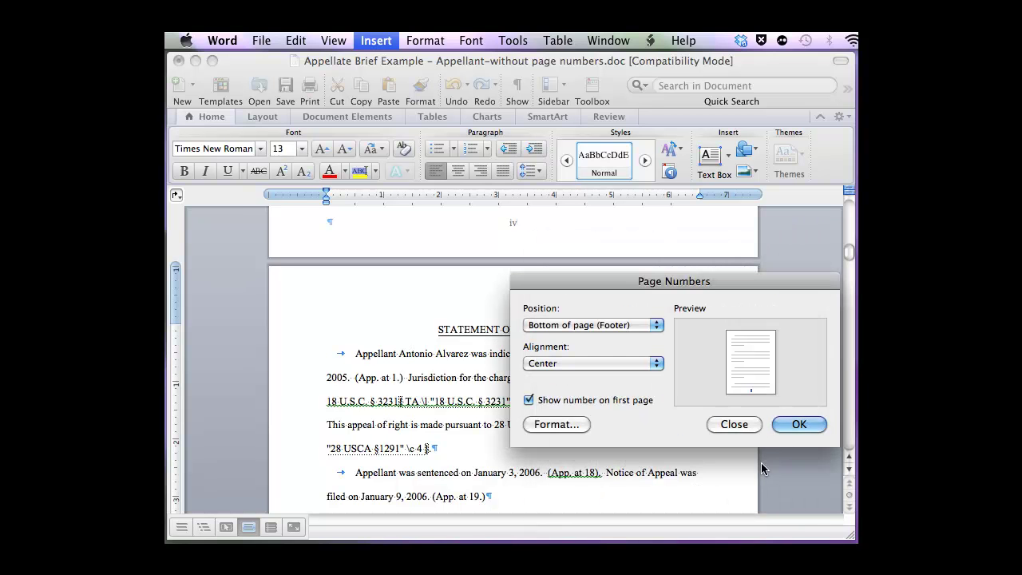
{"action": "left_click", "coordinate": [799, 425]}
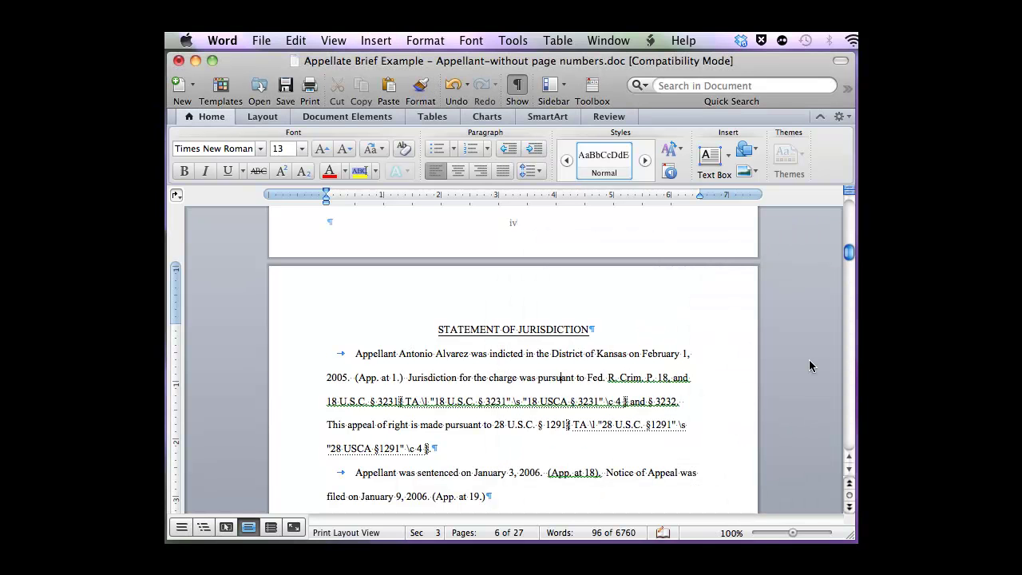
- Check the page number below the Statement of the Case, and hide the nonprinting formatting marks
{"action": "scroll", "coordinate": [809, 360], "scroll_direction": "down", "scroll_amount": 10}
{"action": "scroll", "coordinate": [639, 392], "scroll_direction": "down", "scroll_amount": 6}
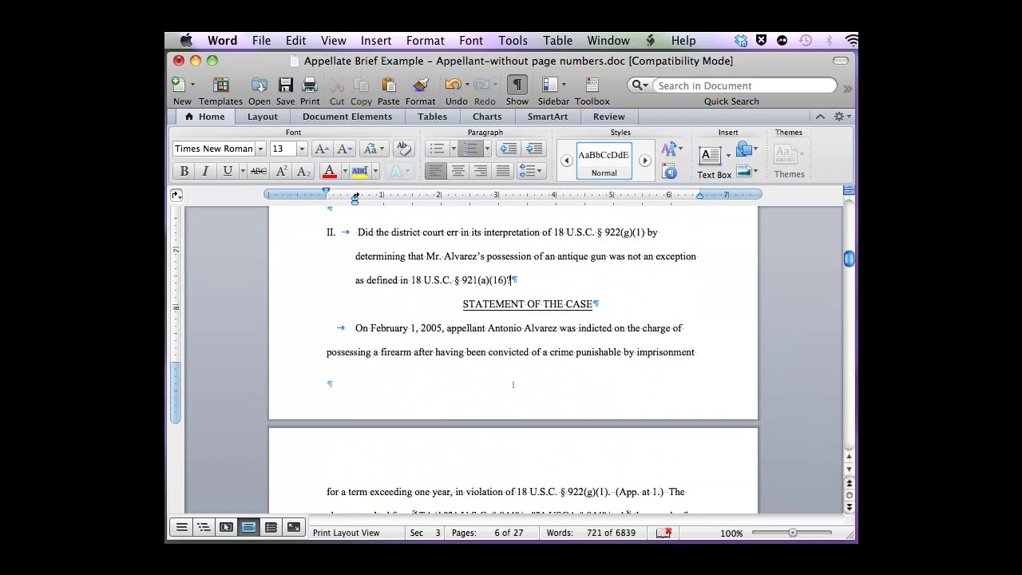
{"action": "left_click", "coordinate": [515, 86]}
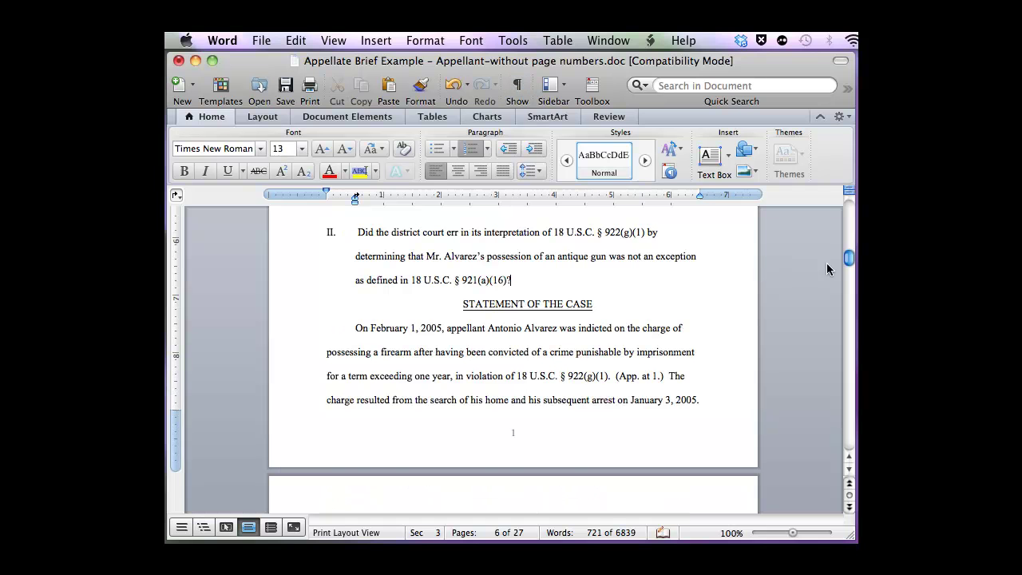
- Review the footer page numbering from the cover page through the tables section and into the body of the brief
{"action": "left_click_drag", "start_coordinate": [850, 258], "coordinate": [854, 214]}
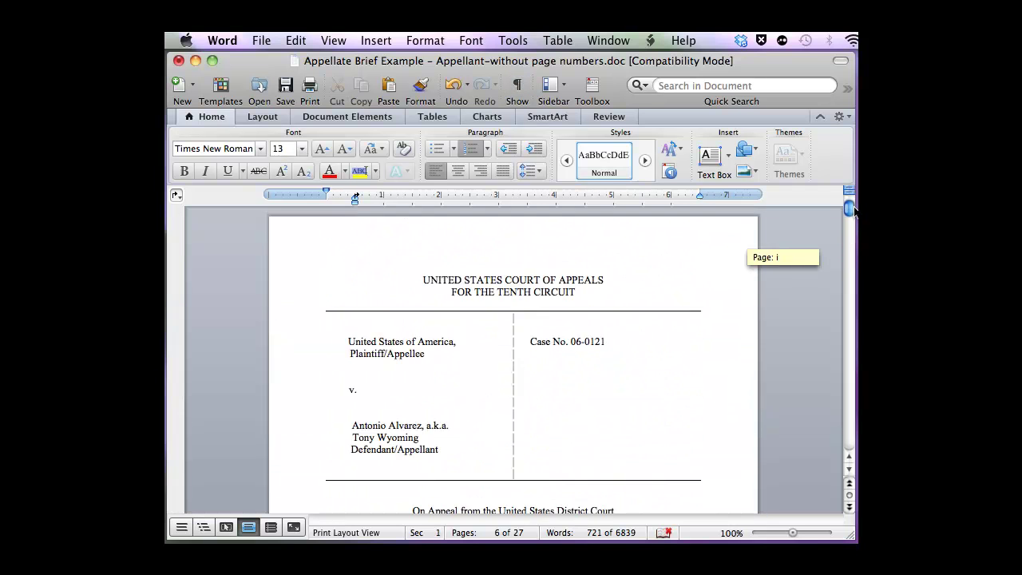
{"action": "left_click", "coordinate": [514, 389]}
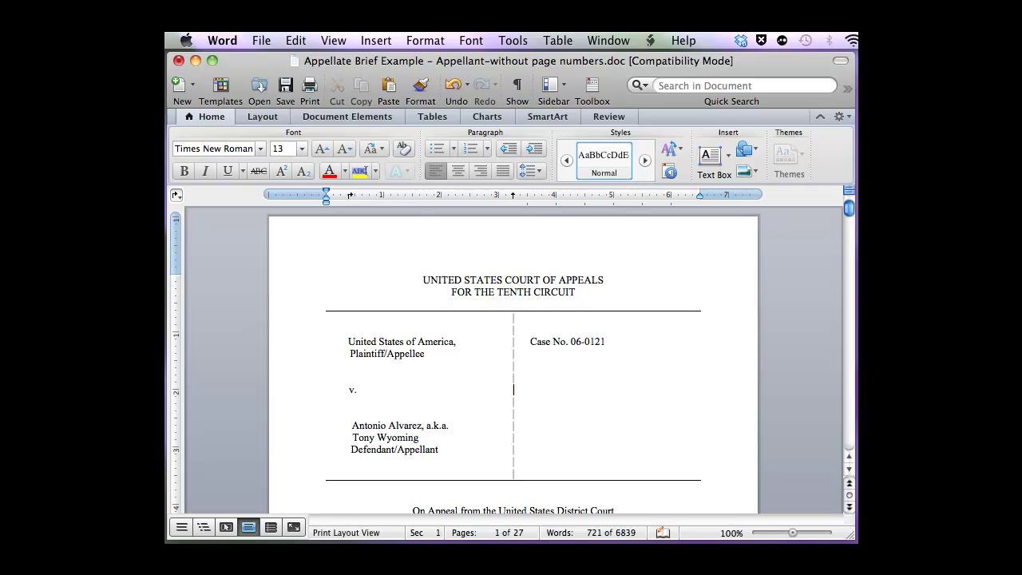
{"action": "scroll", "coordinate": [512, 360], "scroll_direction": "down", "scroll_amount": 10}
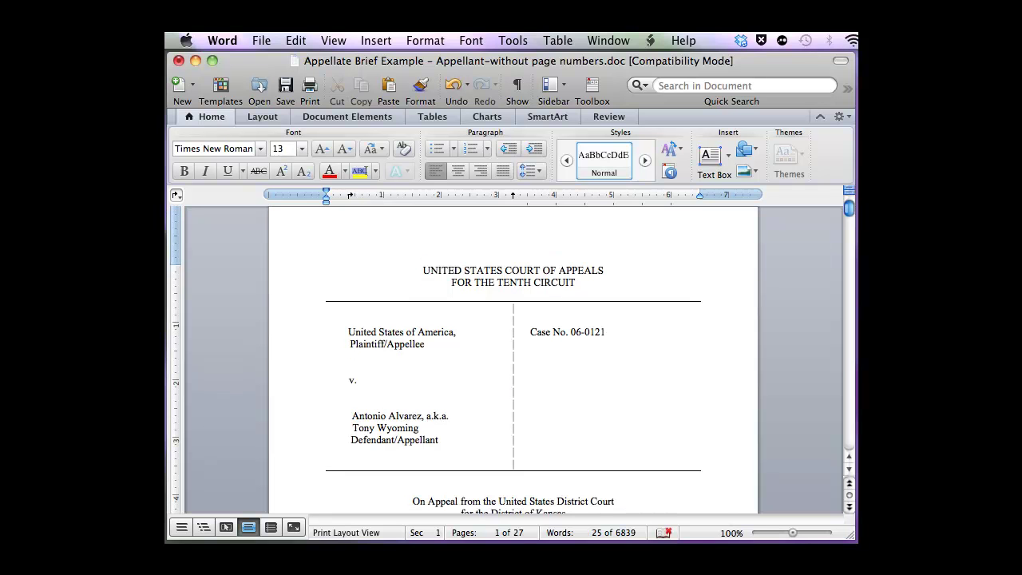
{"action": "scroll", "coordinate": [629, 392], "scroll_direction": "down", "scroll_amount": 3}
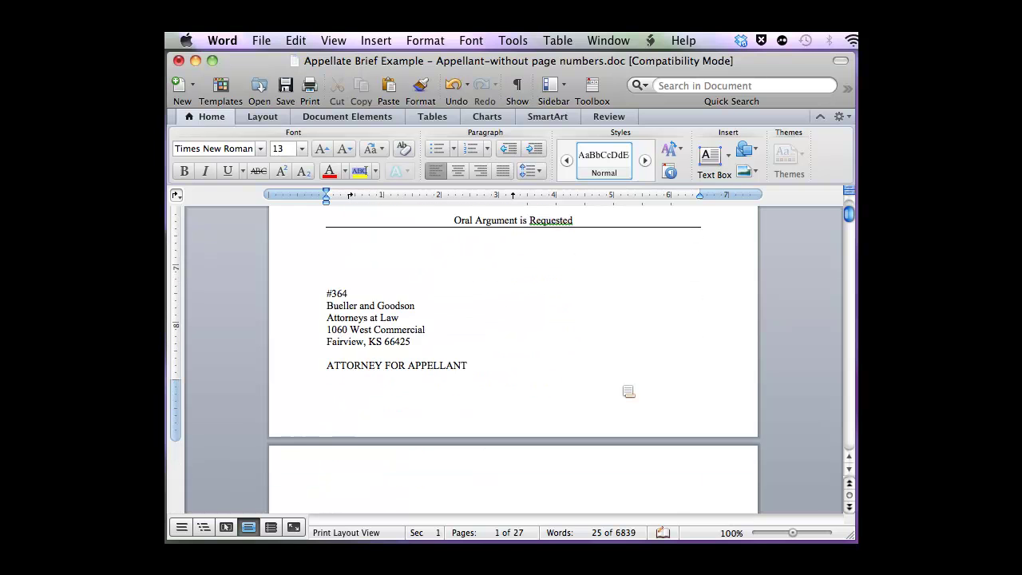
{"action": "scroll", "coordinate": [629, 392], "scroll_direction": "down", "scroll_amount": 12}
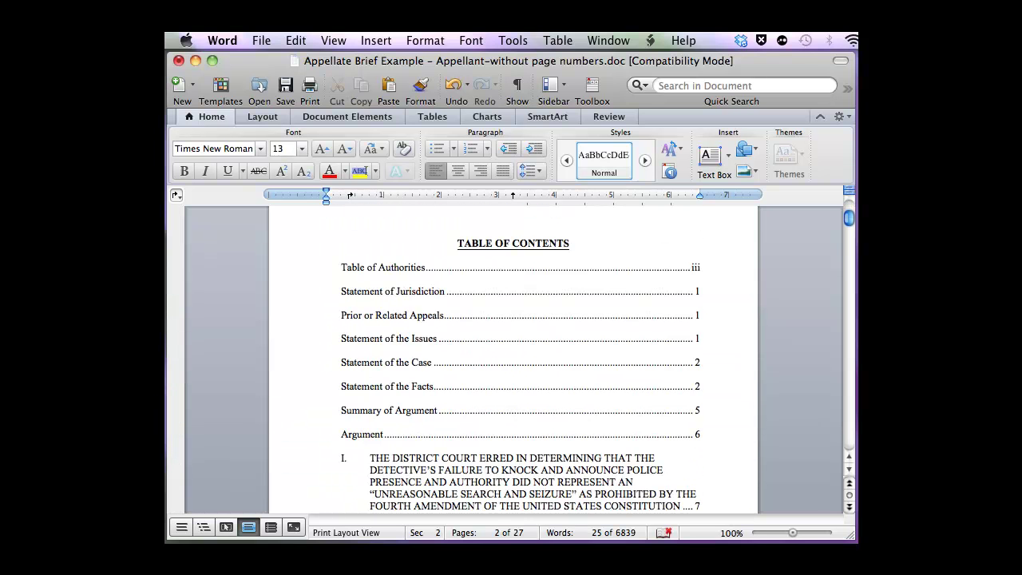
{"action": "scroll", "coordinate": [628, 393], "scroll_direction": "down", "scroll_amount": 8}
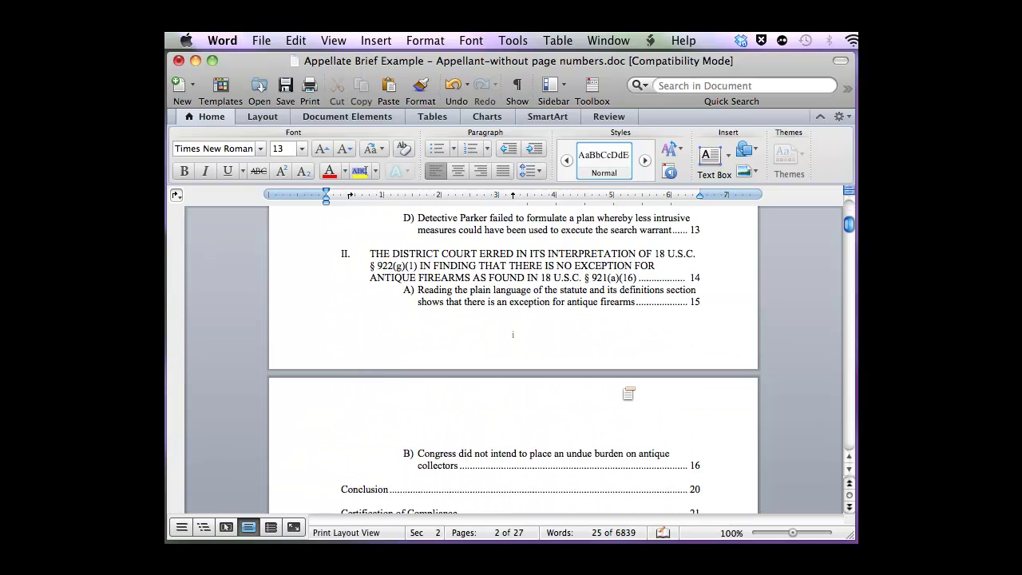
{"action": "scroll", "coordinate": [629, 393], "scroll_direction": "down", "scroll_amount": 15}
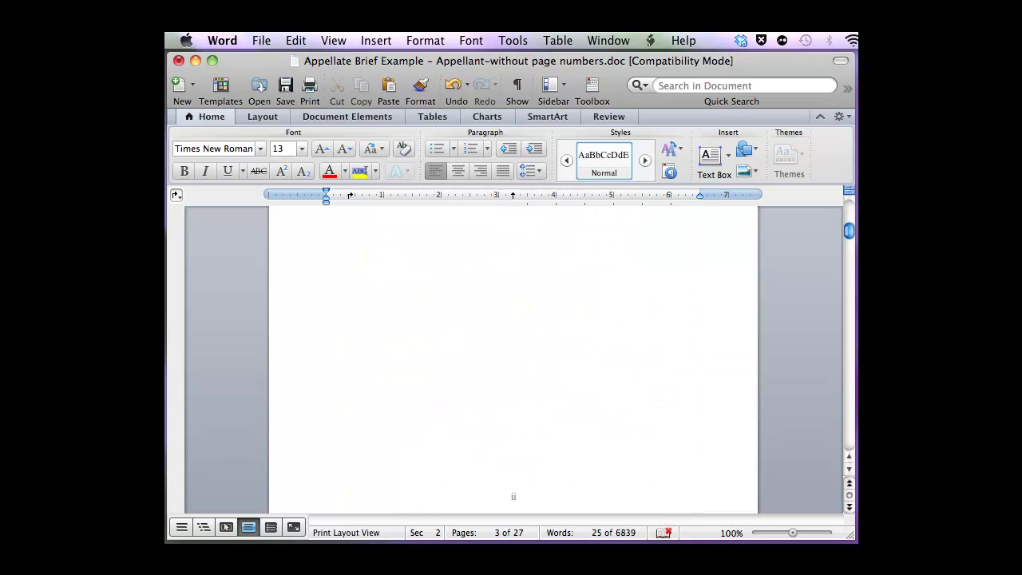
{"action": "scroll", "coordinate": [628, 393], "scroll_direction": "down", "scroll_amount": 20}
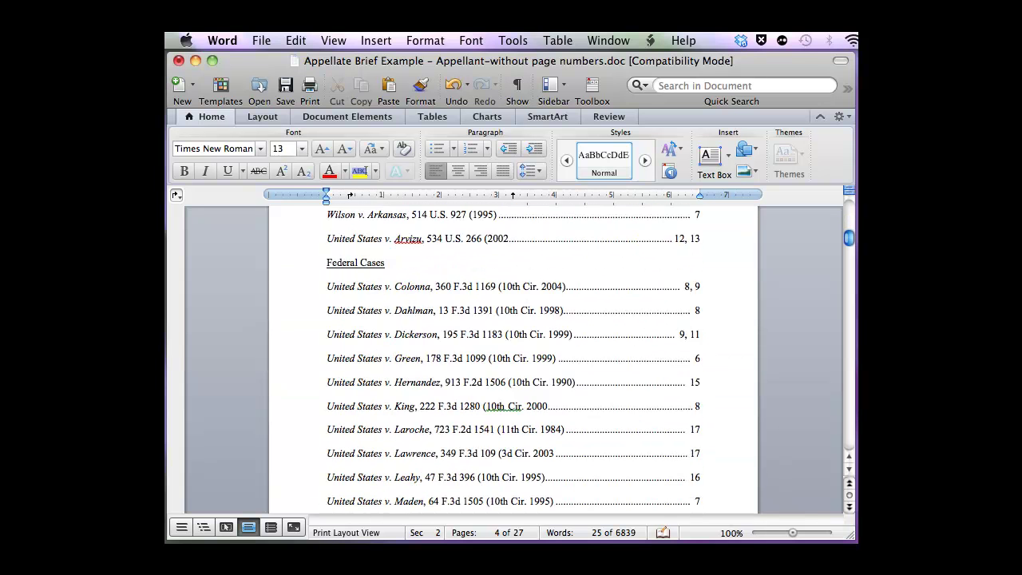
{"action": "scroll", "coordinate": [629, 393], "scroll_direction": "down", "scroll_amount": 19}
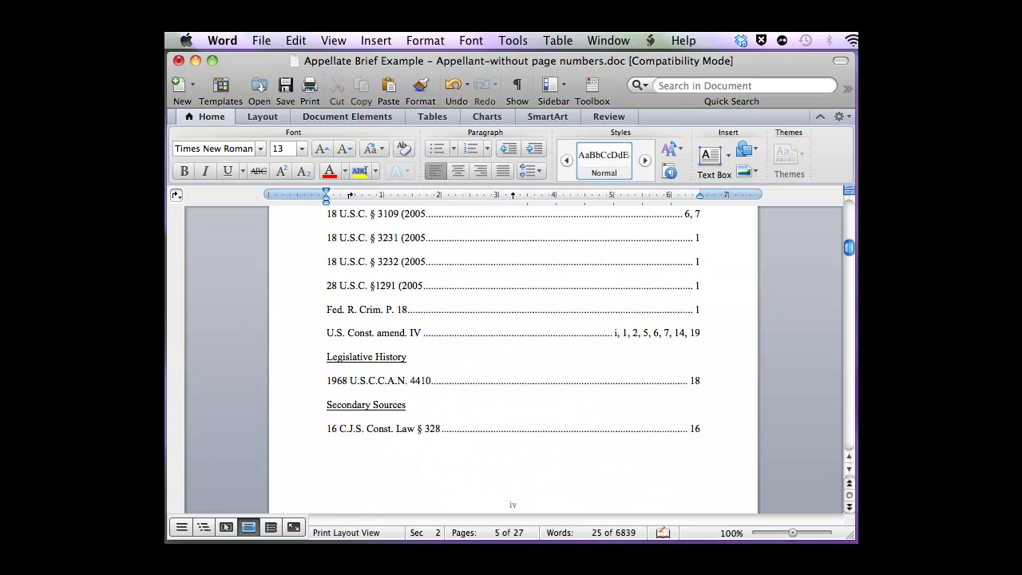
{"action": "scroll", "coordinate": [628, 393], "scroll_direction": "down", "scroll_amount": 20}
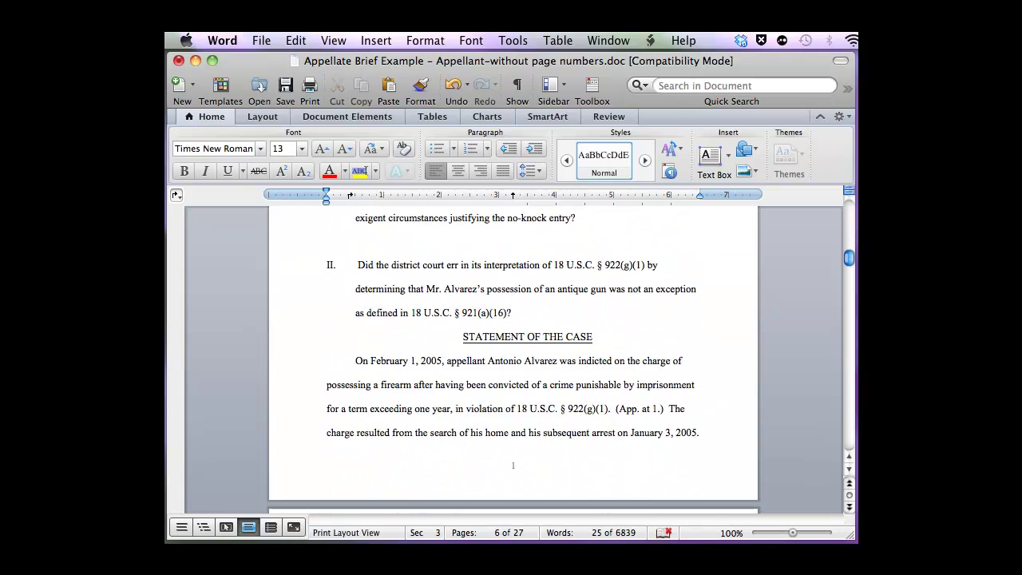
{"action": "scroll", "coordinate": [628, 393], "scroll_direction": "down", "scroll_amount": 15}
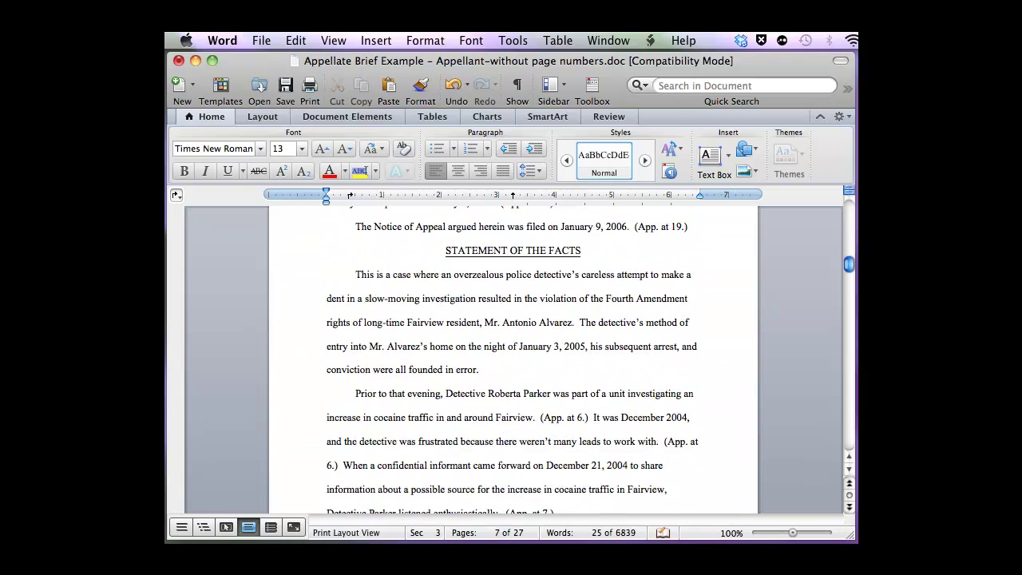
{"action": "scroll", "coordinate": [513, 360], "scroll_direction": "down", "scroll_amount": 5}
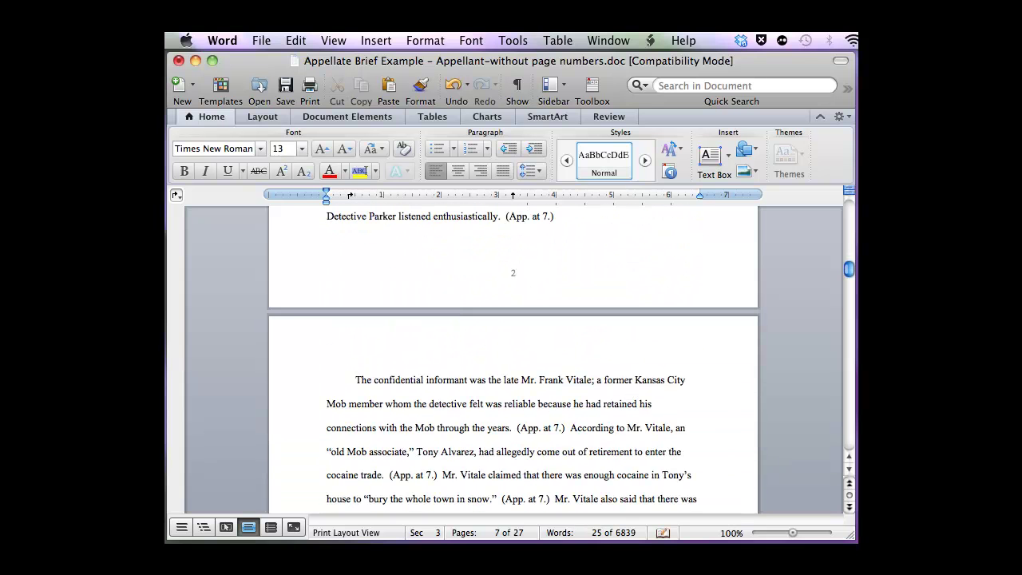